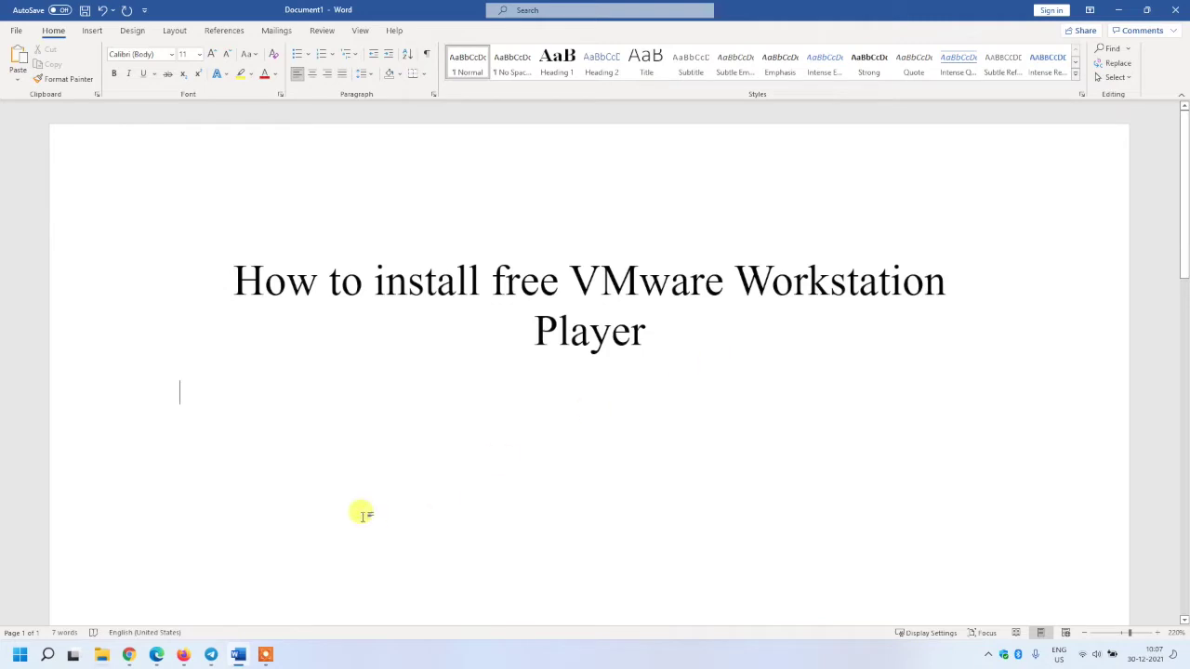
Load the Google homepage in the browser
click(186, 659)
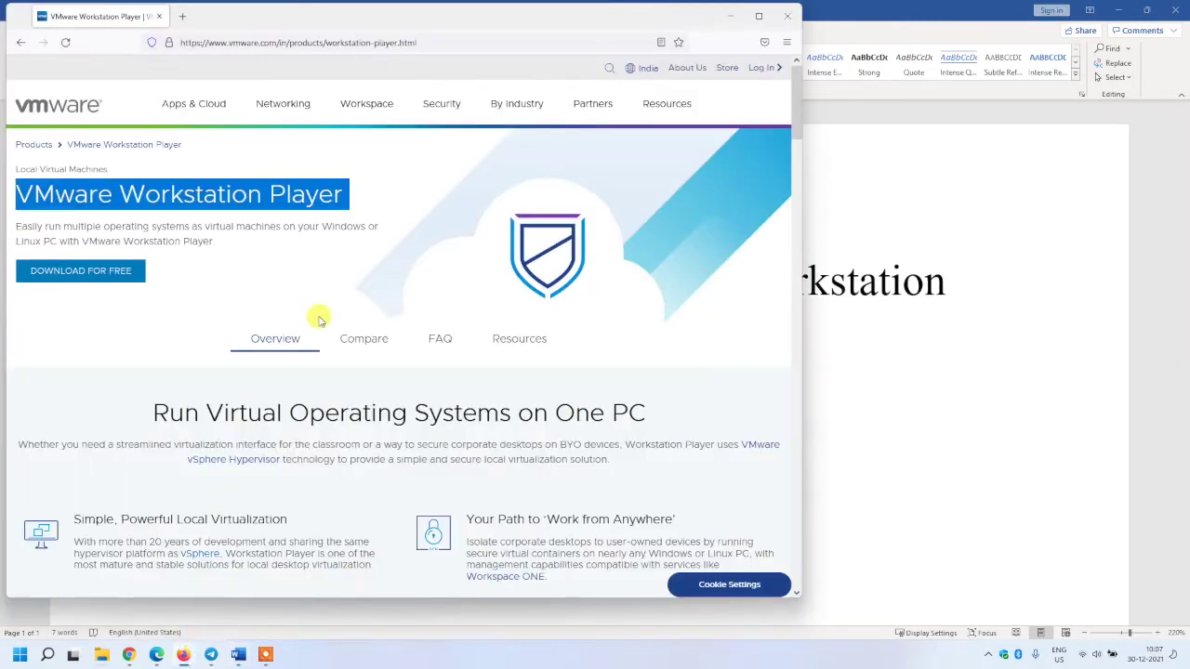
click(288, 43)
text(google.com/)
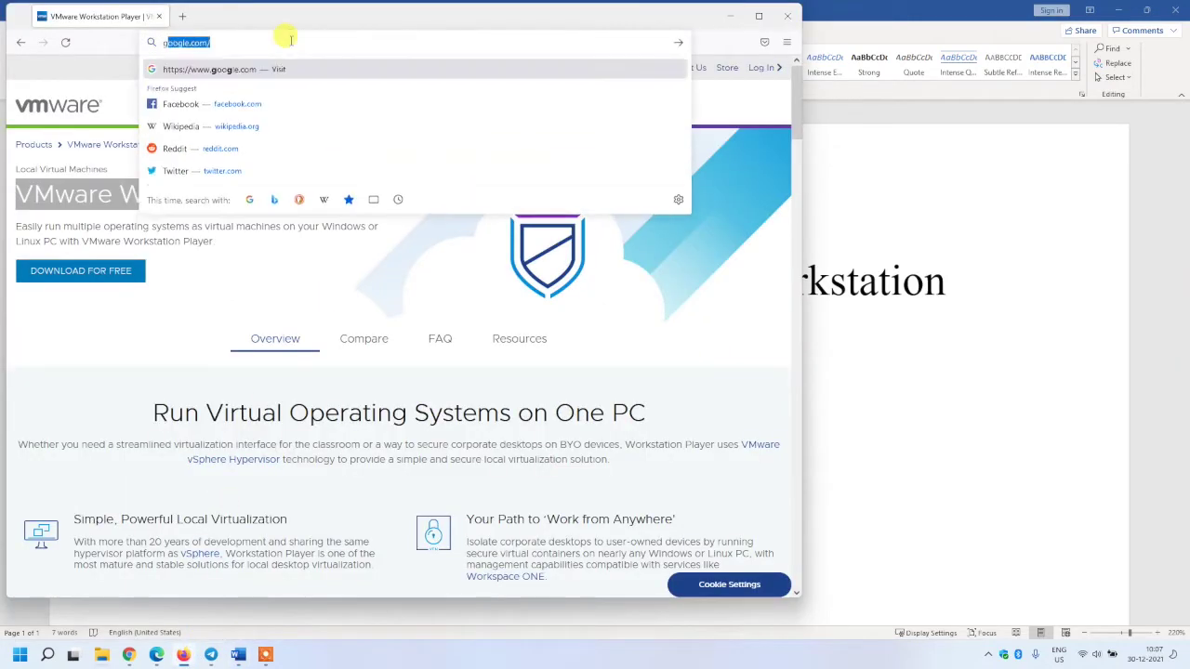
key(Return)
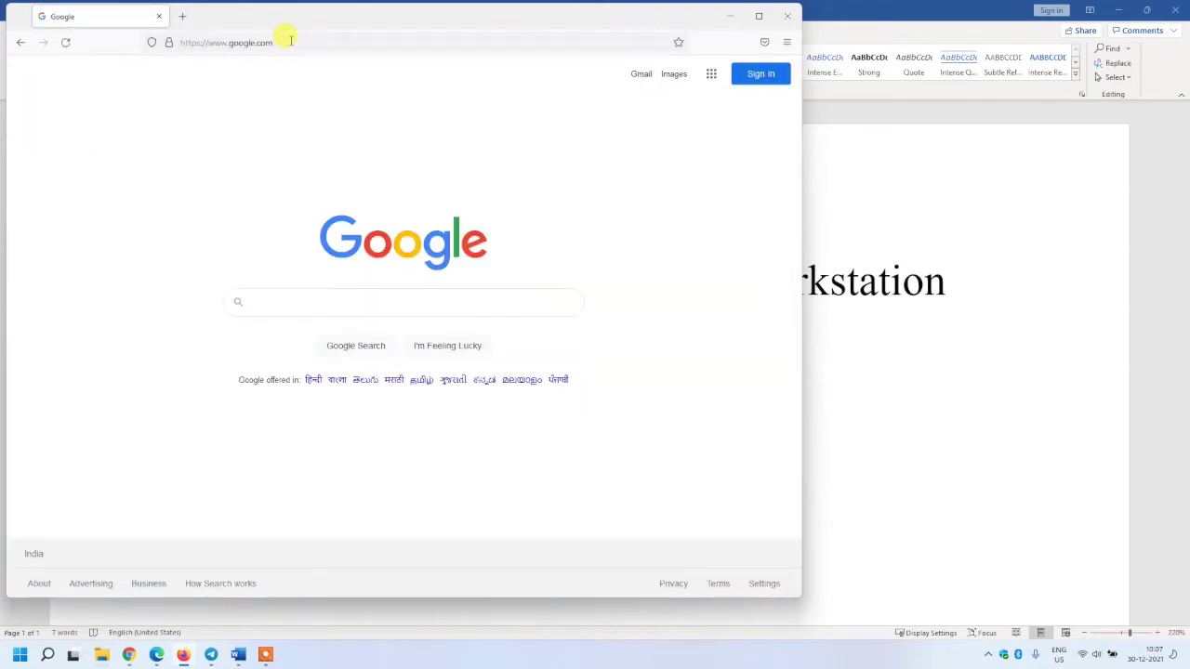
Search 'vmware workstation player' and open the Download VMware Workstation Player result
text(vmware )
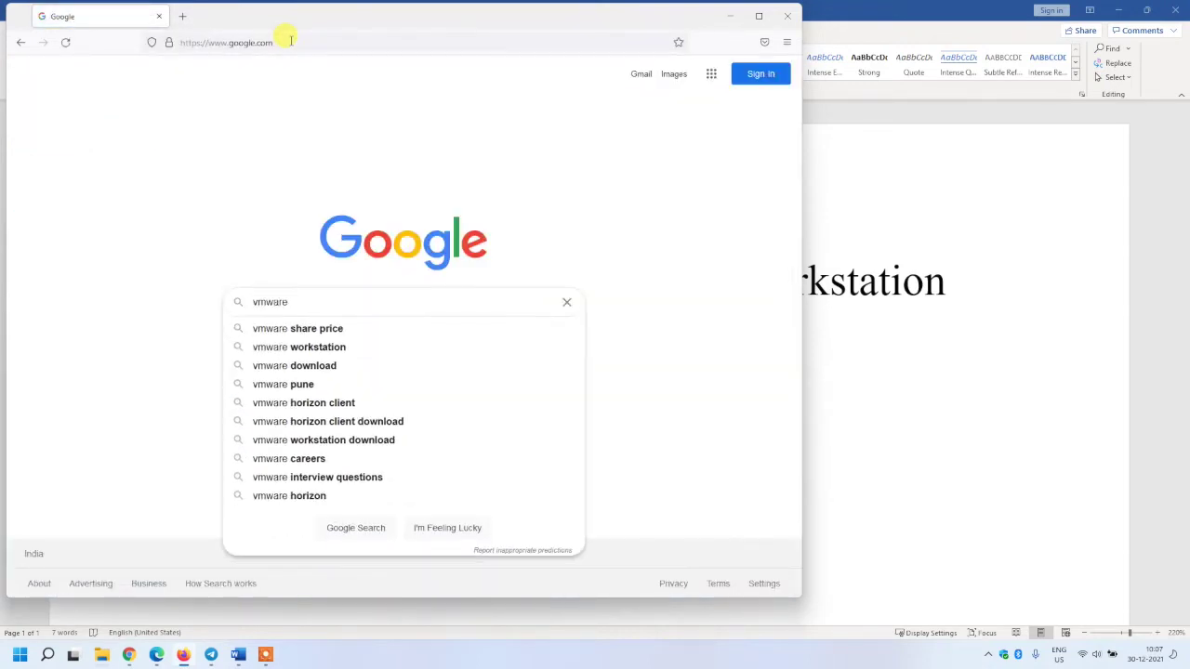
text(workstation)
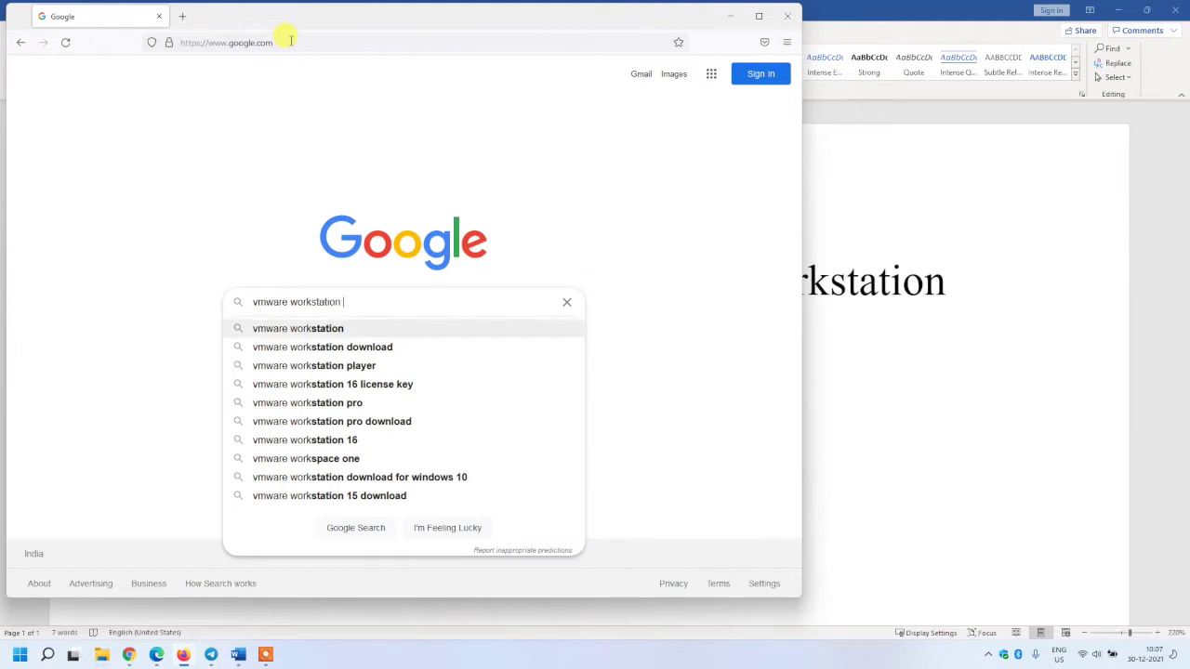
text( player)
key(Return)
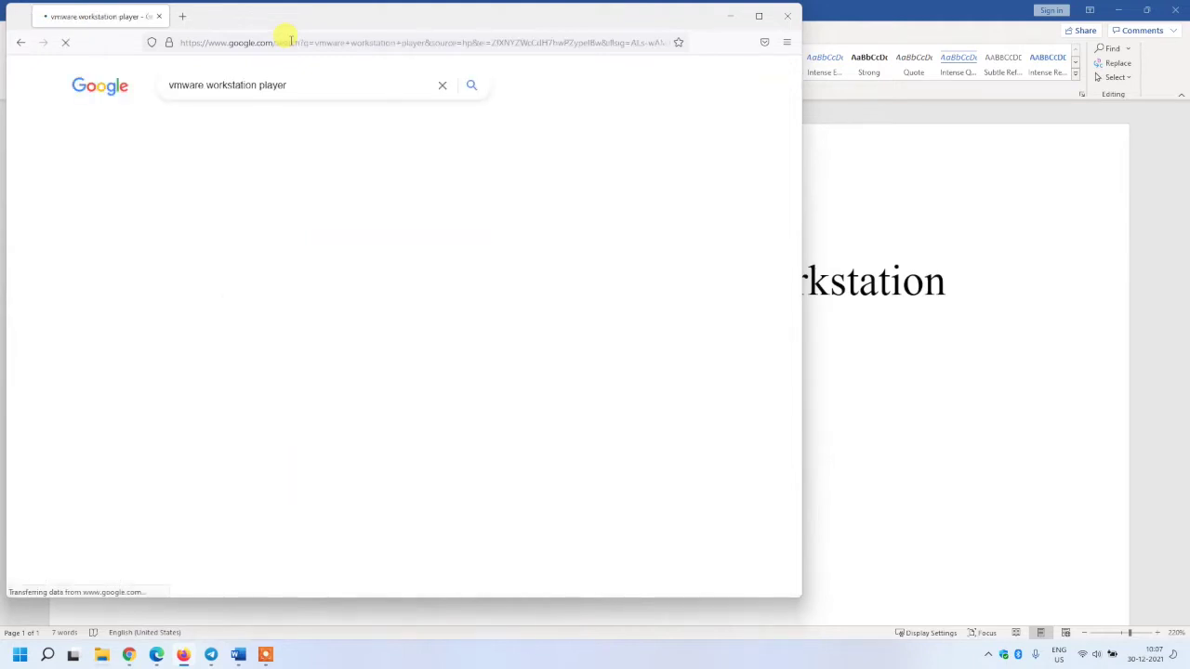
click(229, 190)
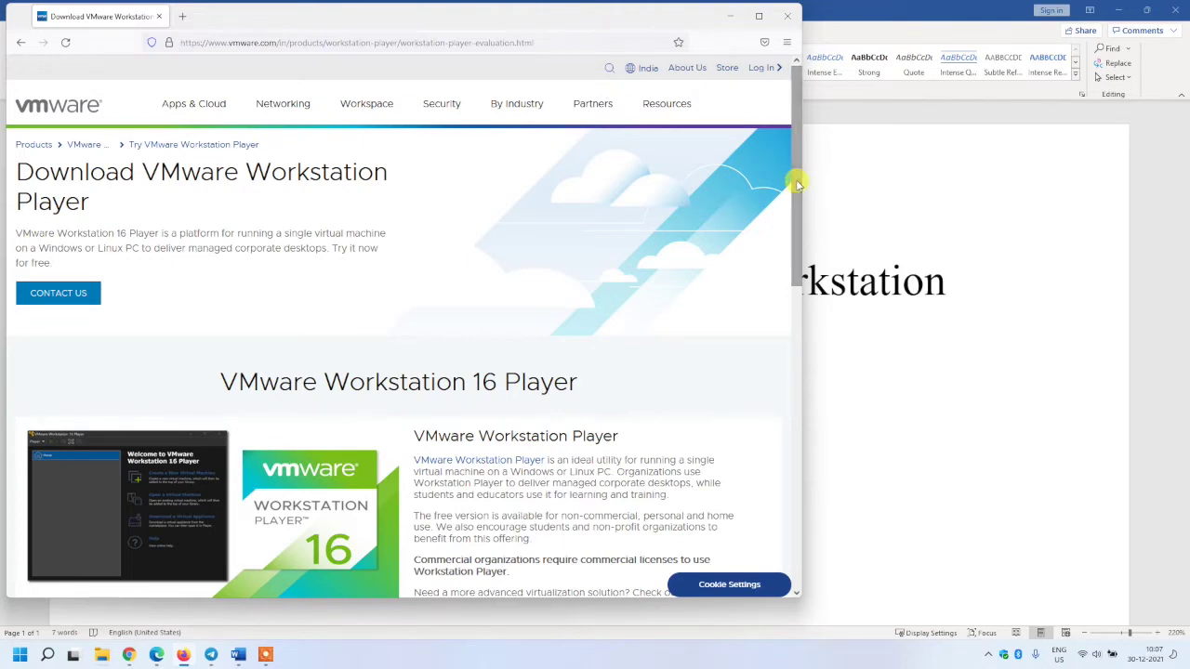
drag(796, 180, 789, 291)
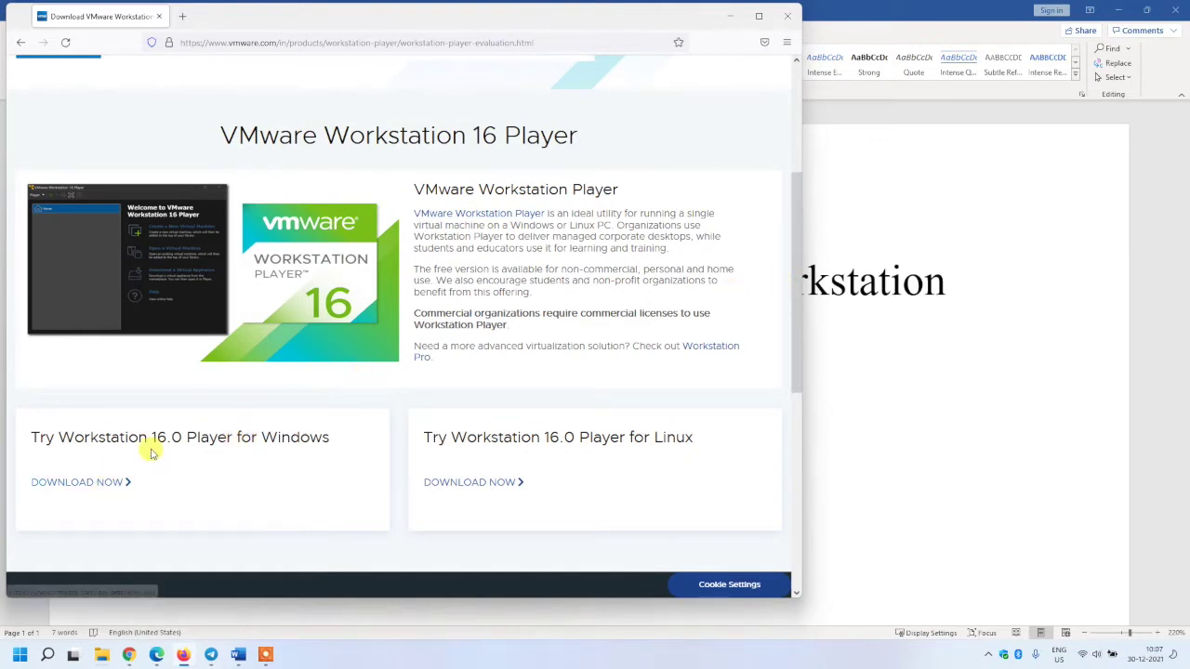
Download the Workstation 16.0 Player for Windows installer and show the browser's downloaded files
scroll(285, 446, down, 2)
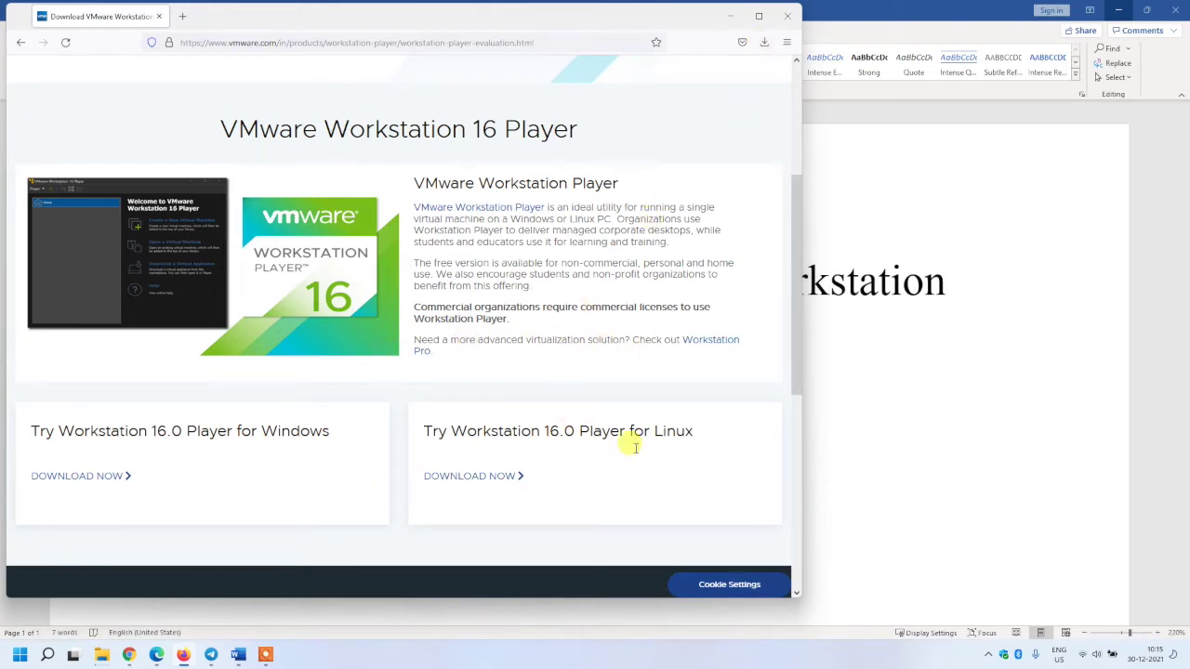
click(764, 41)
Run the downloaded installer and accept the licence agreement
click(595, 75)
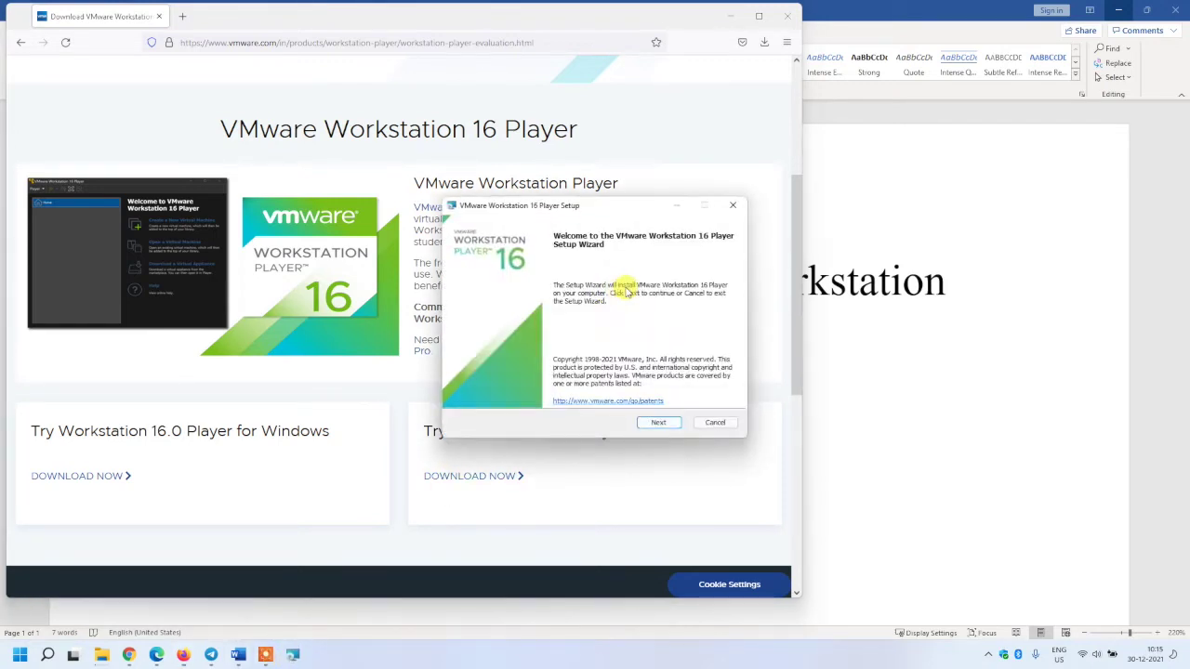
click(659, 424)
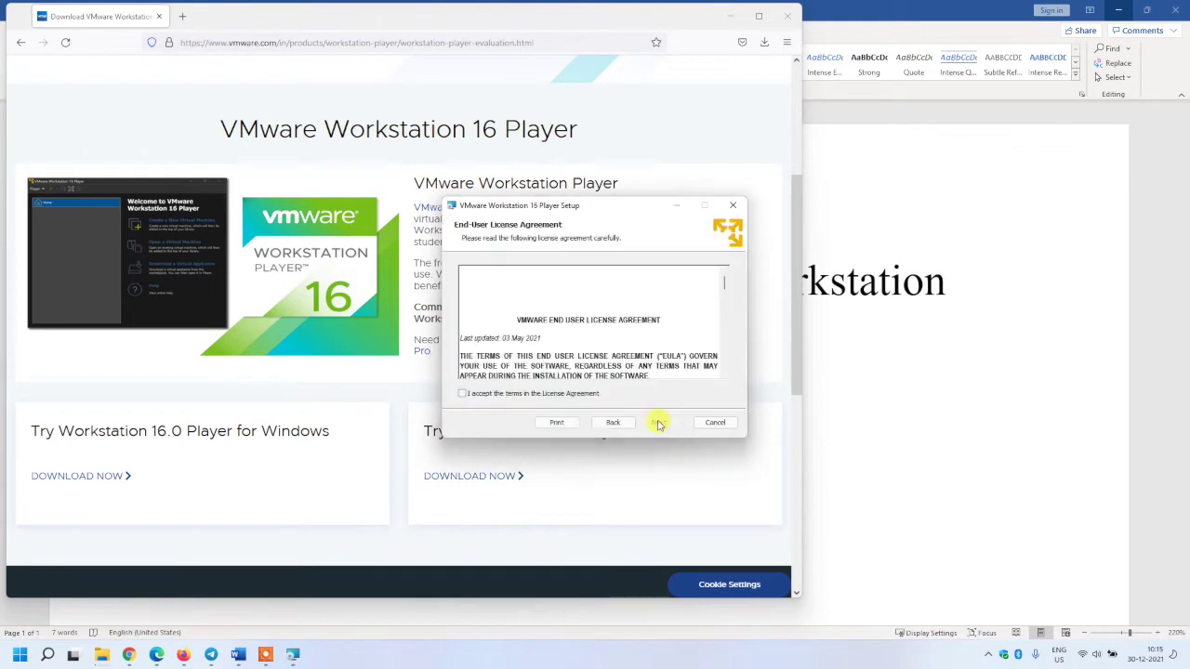
click(528, 394)
click(655, 423)
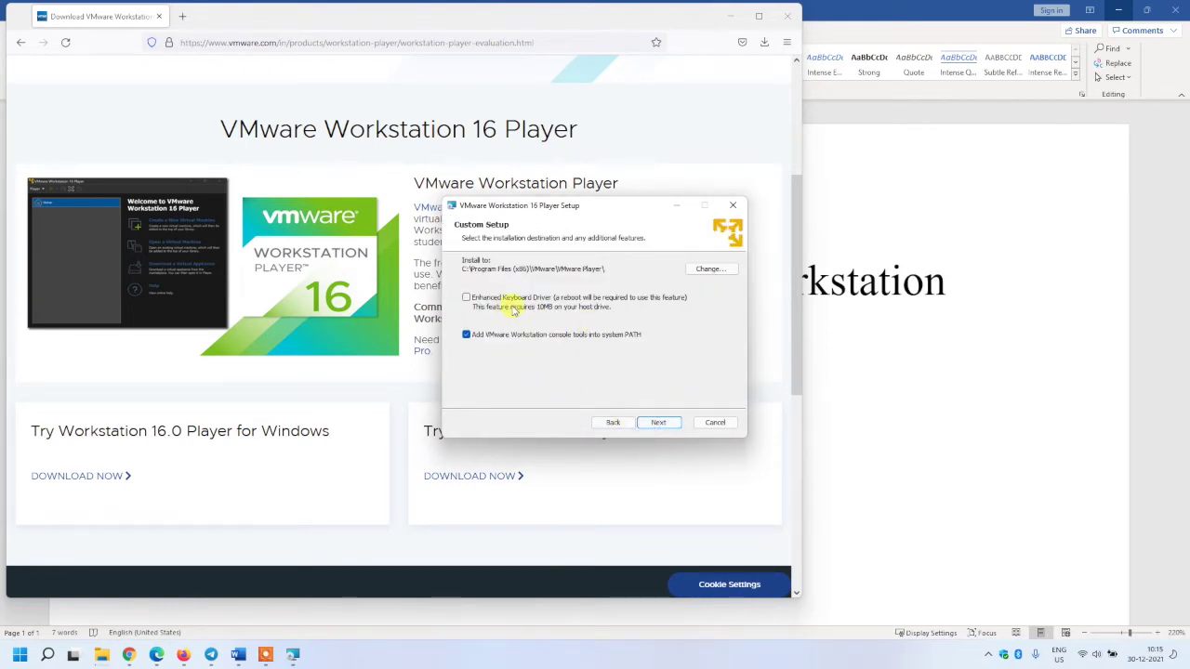
Enable the Enhanced Keyboard Driver, keep default experience settings and both shortcuts, and install
click(467, 298)
click(656, 422)
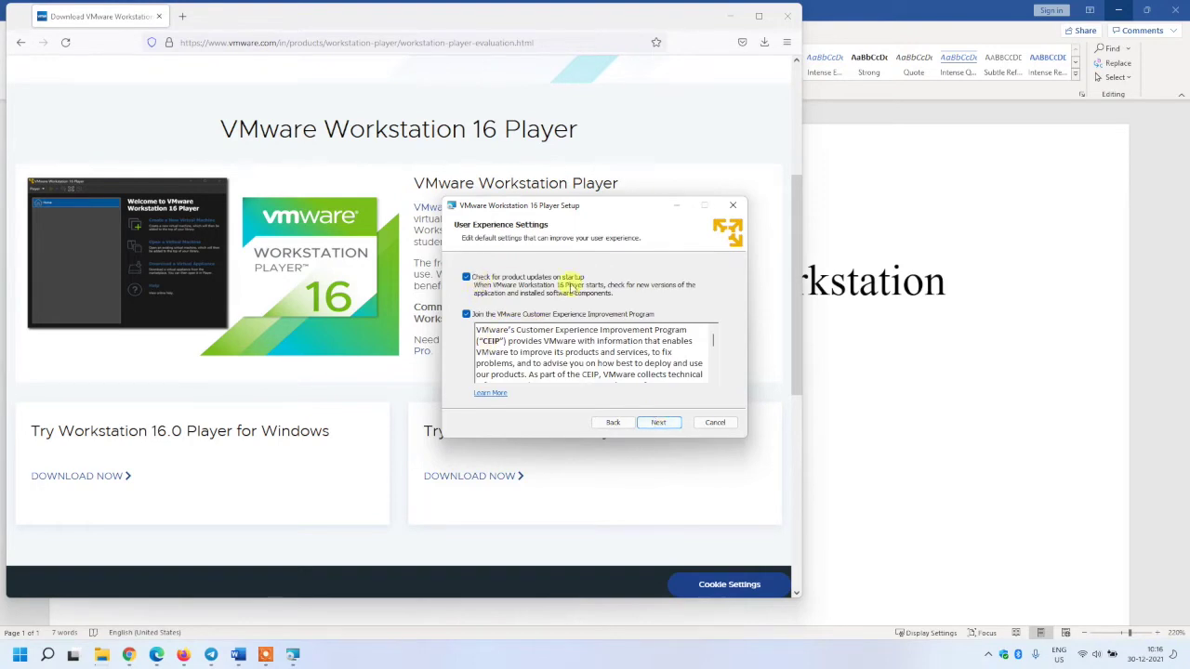
click(659, 424)
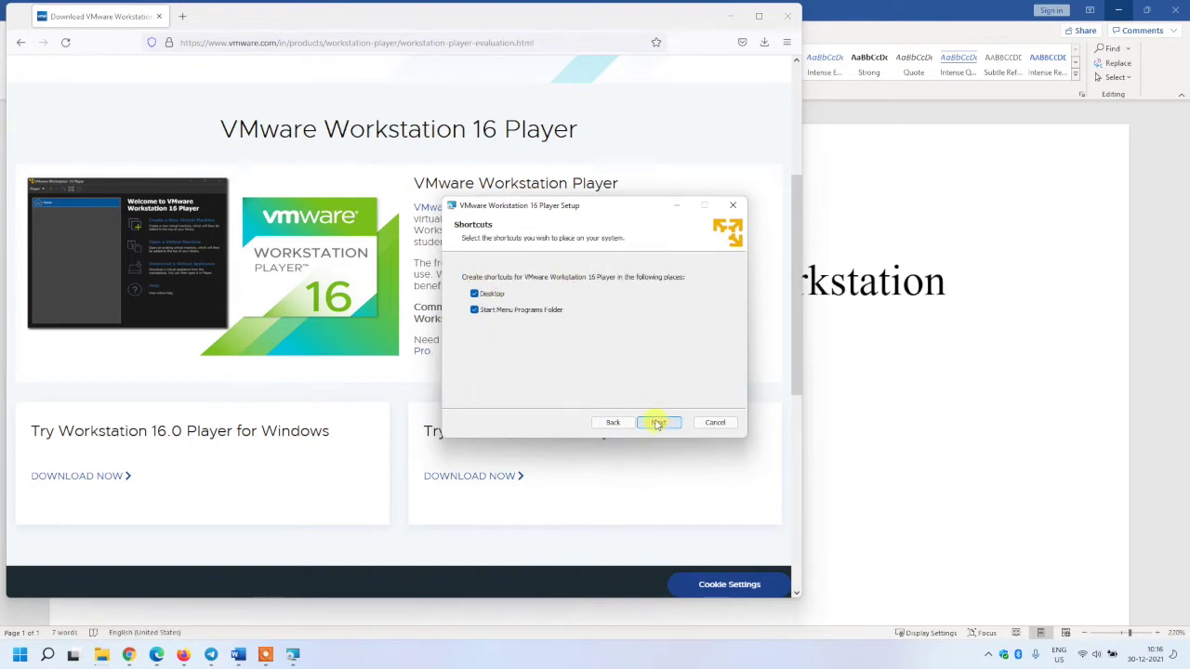
click(658, 423)
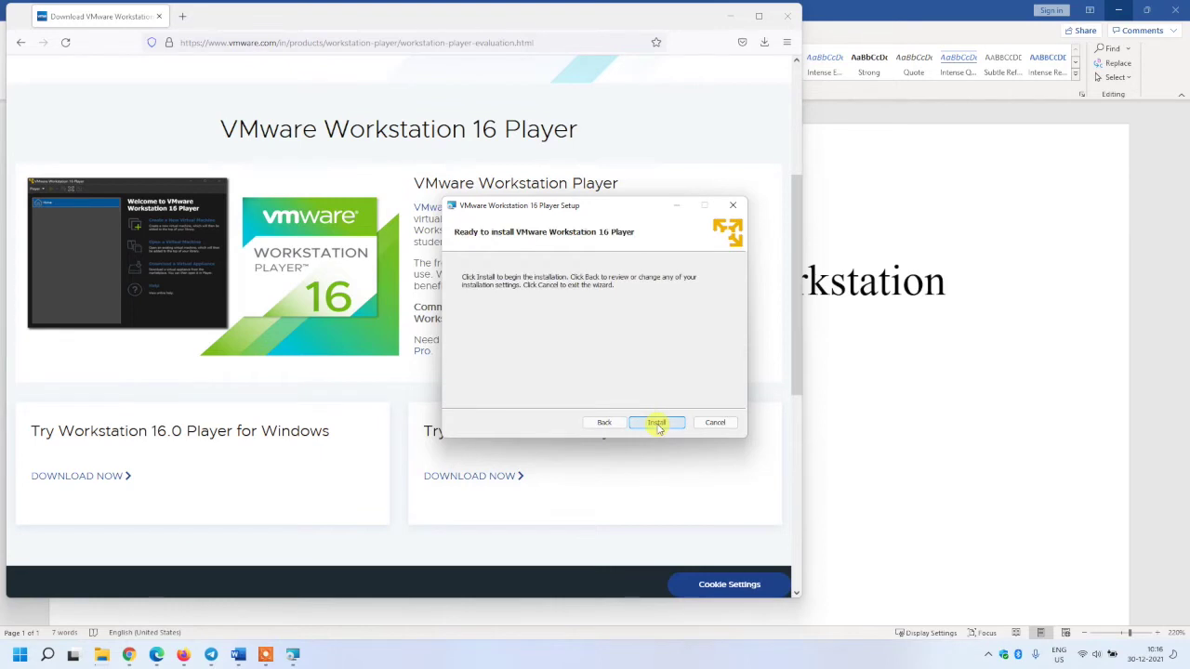
click(656, 422)
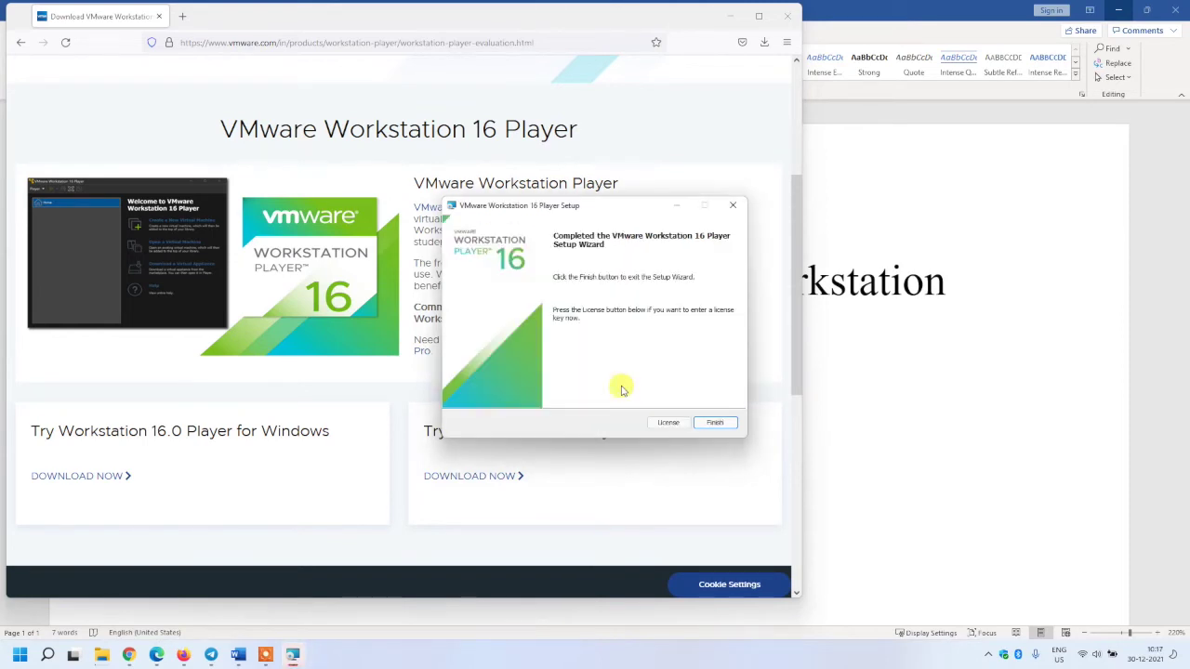
Close the finished setup wizard without restarting and minimize the browser and Word
click(713, 424)
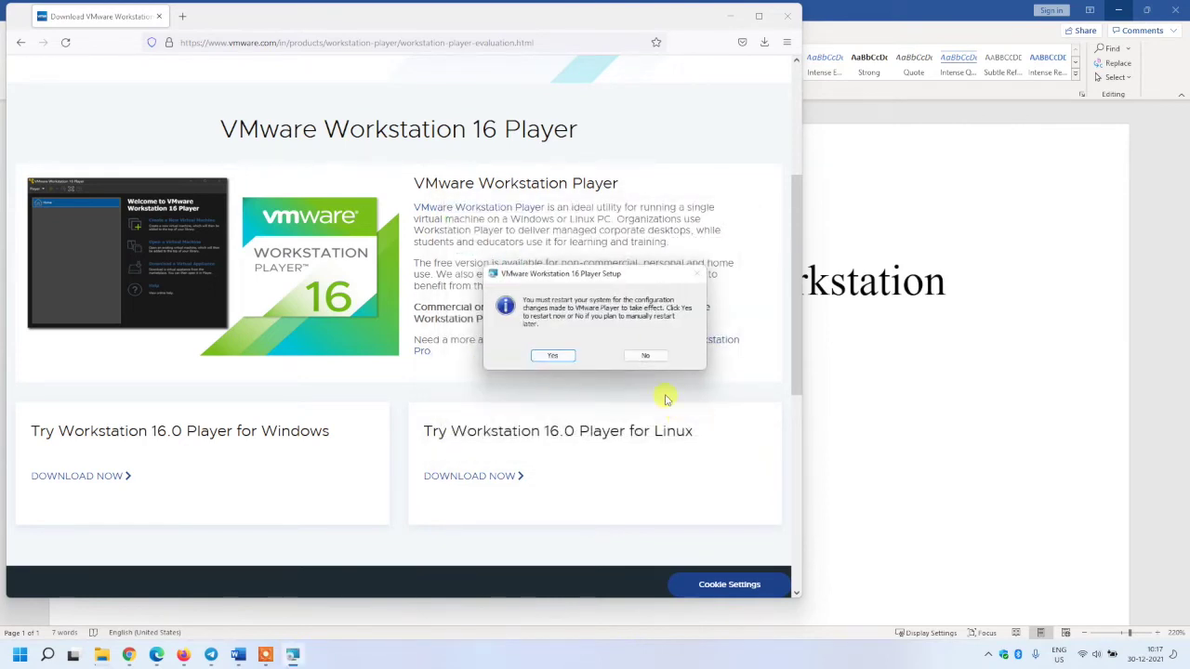
click(648, 356)
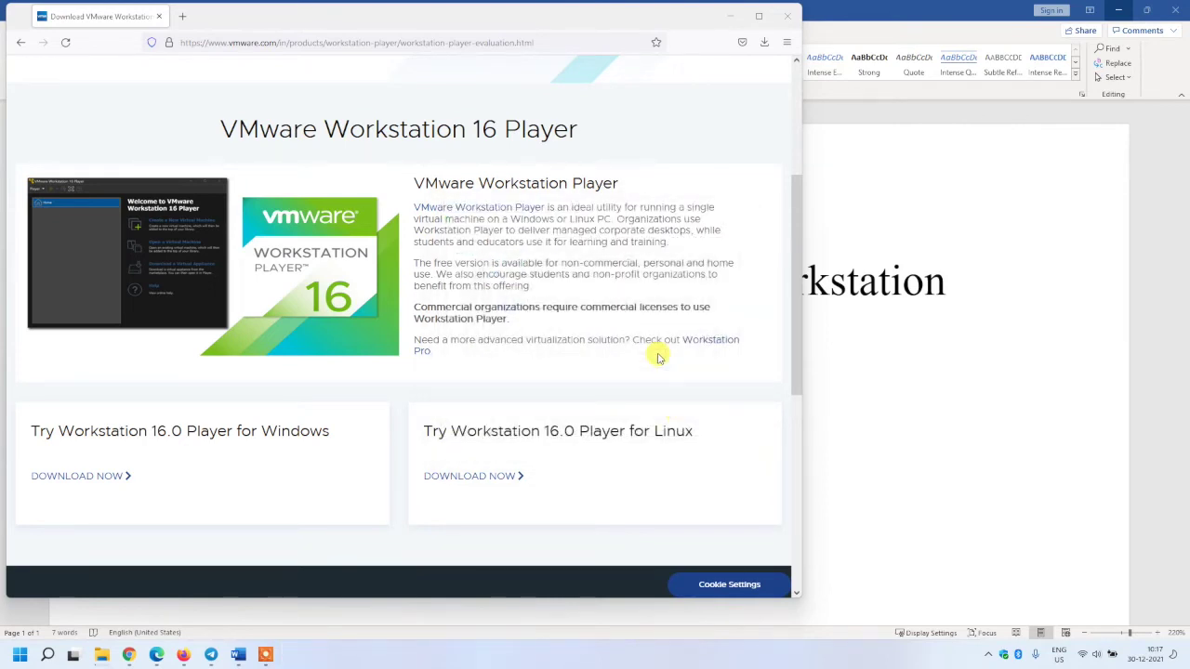
click(730, 16)
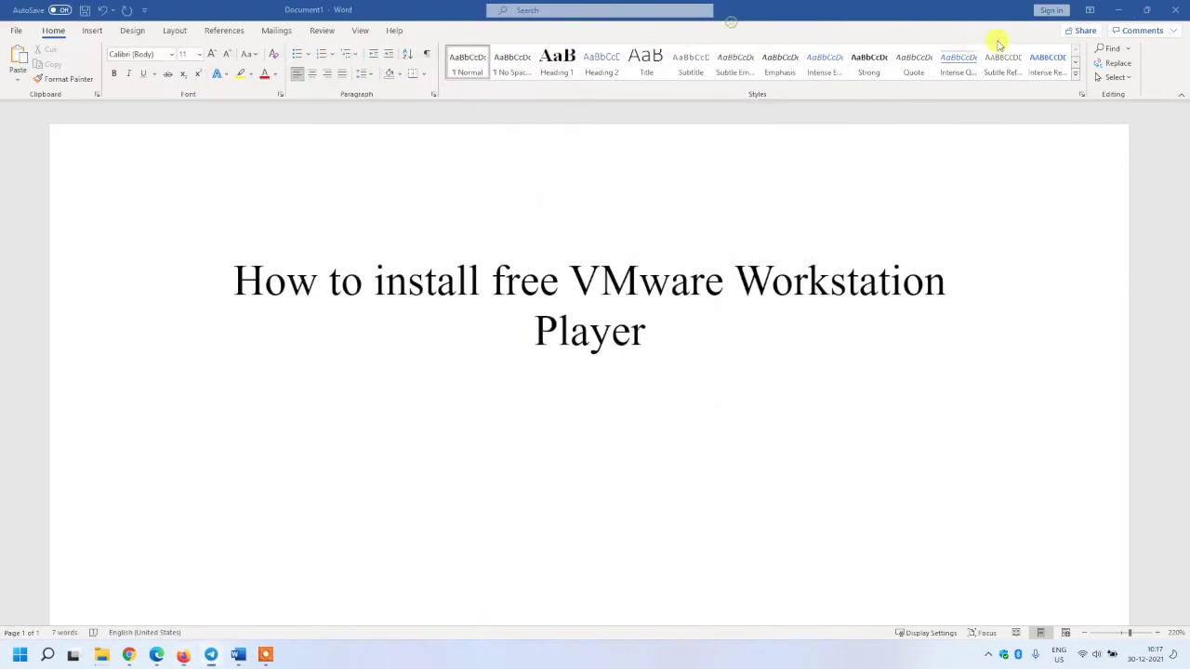
click(1121, 13)
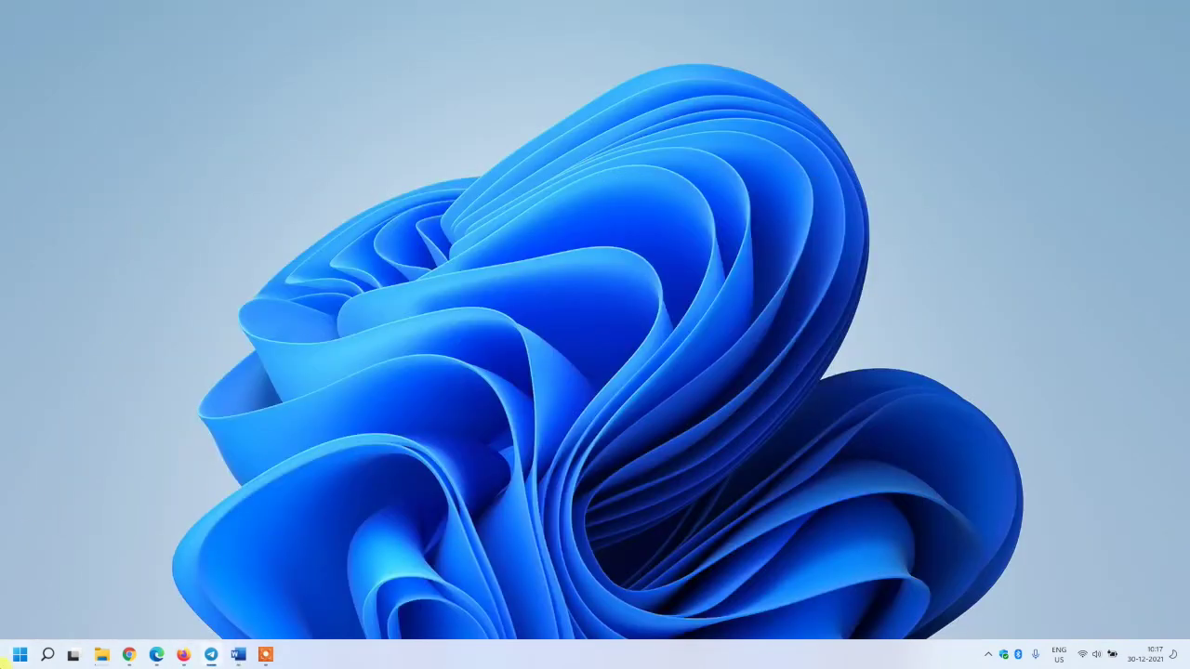
Launch VMware Workstation 16 Player from the Start menu for free non-commercial use
click(19, 655)
click(123, 483)
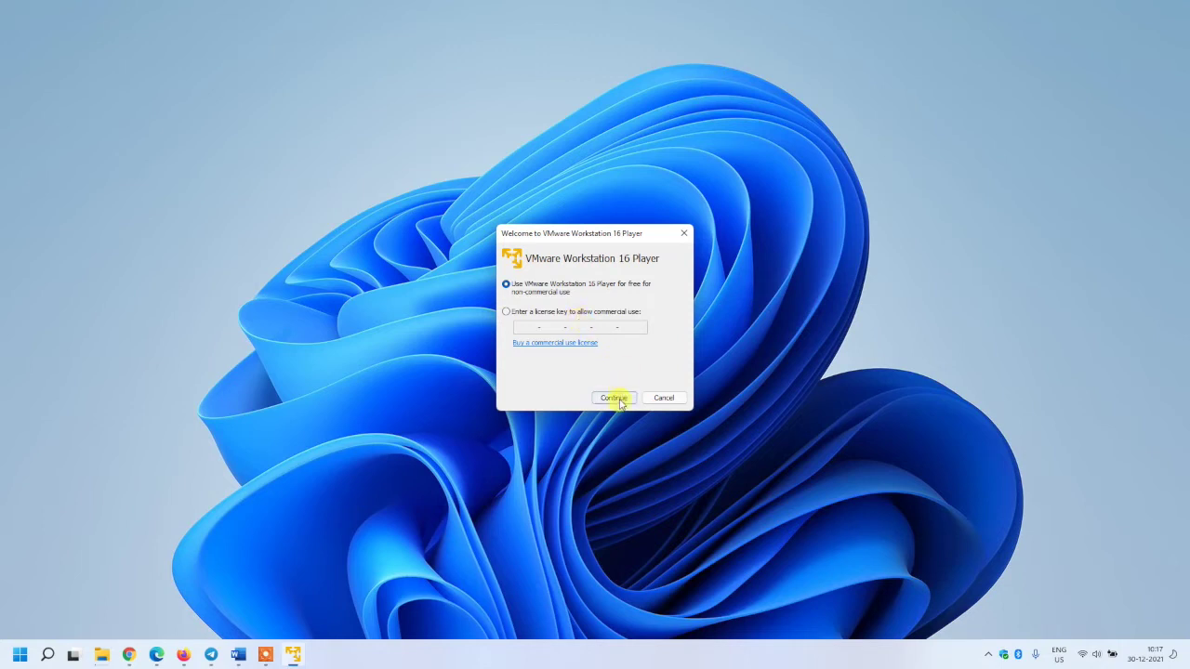
click(621, 401)
click(609, 400)
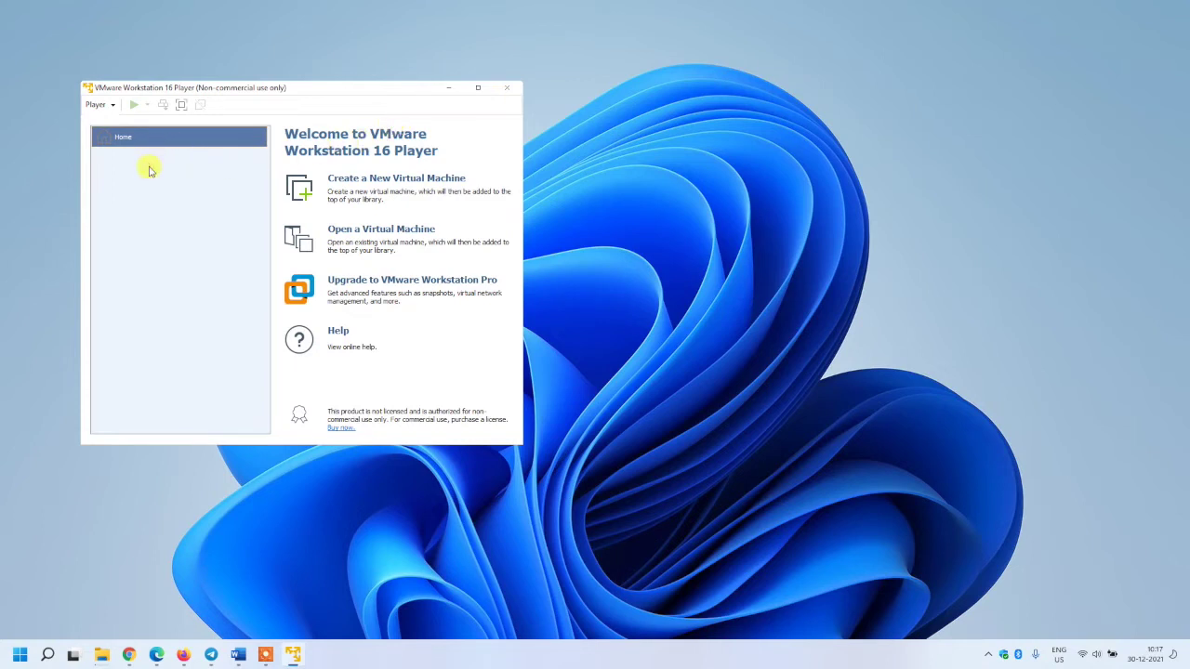
Start a new virtual machine from an installer disc image and browse to This PC
click(388, 177)
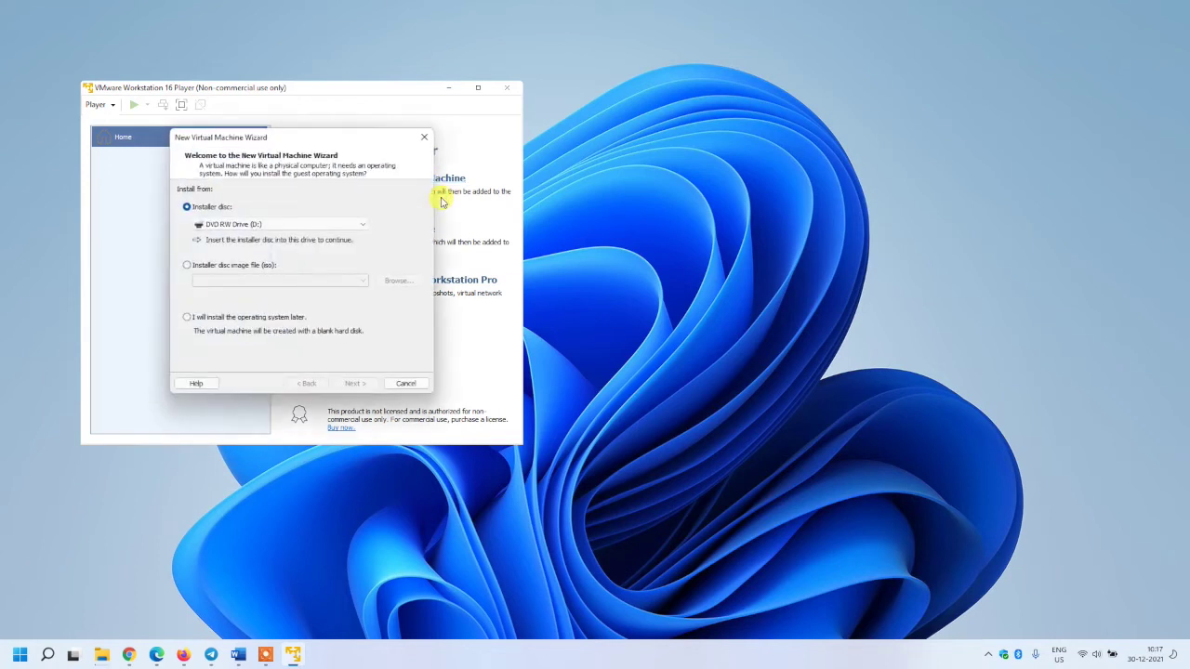
click(260, 270)
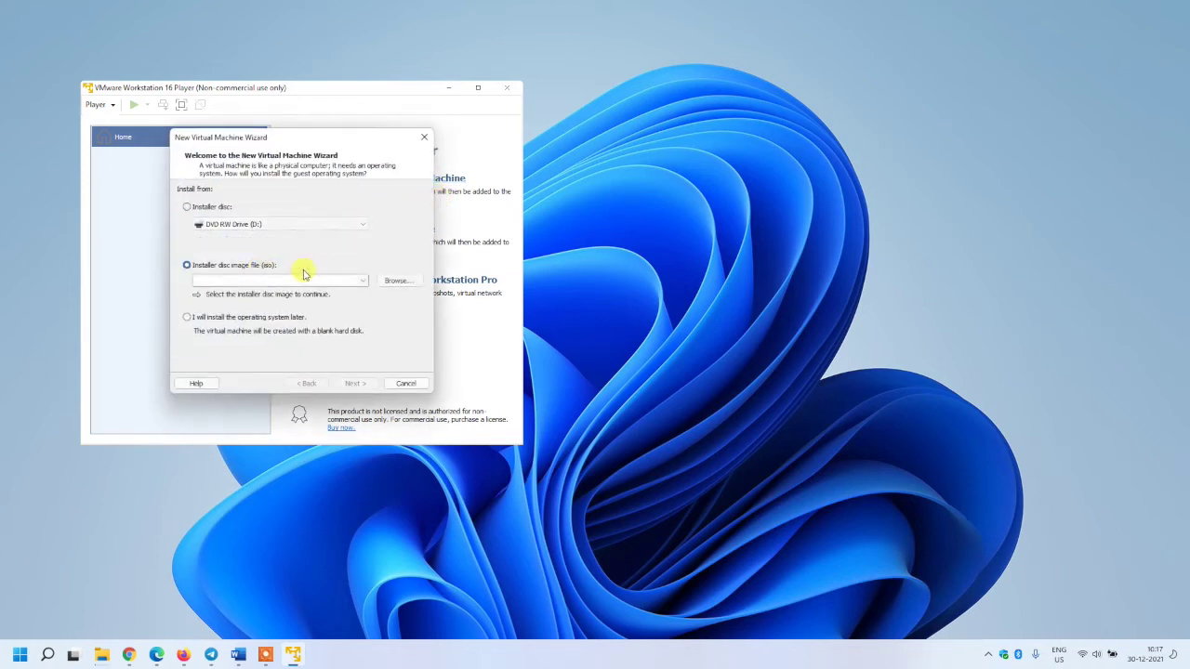
click(397, 280)
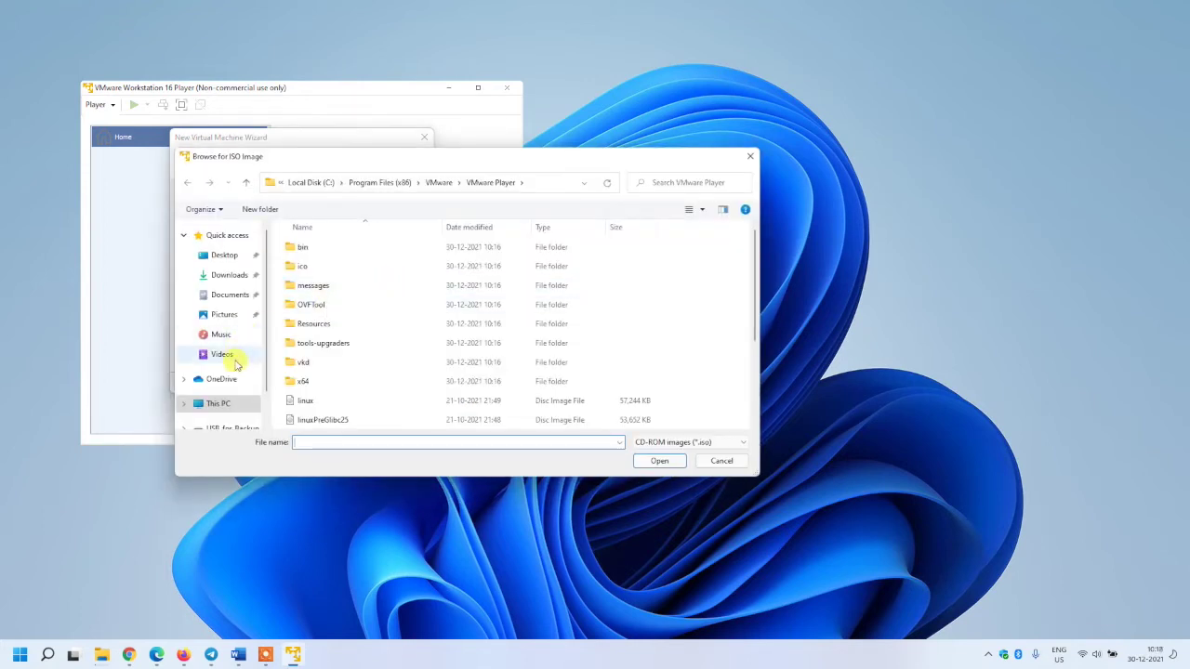
scroll(237, 381, down, 1)
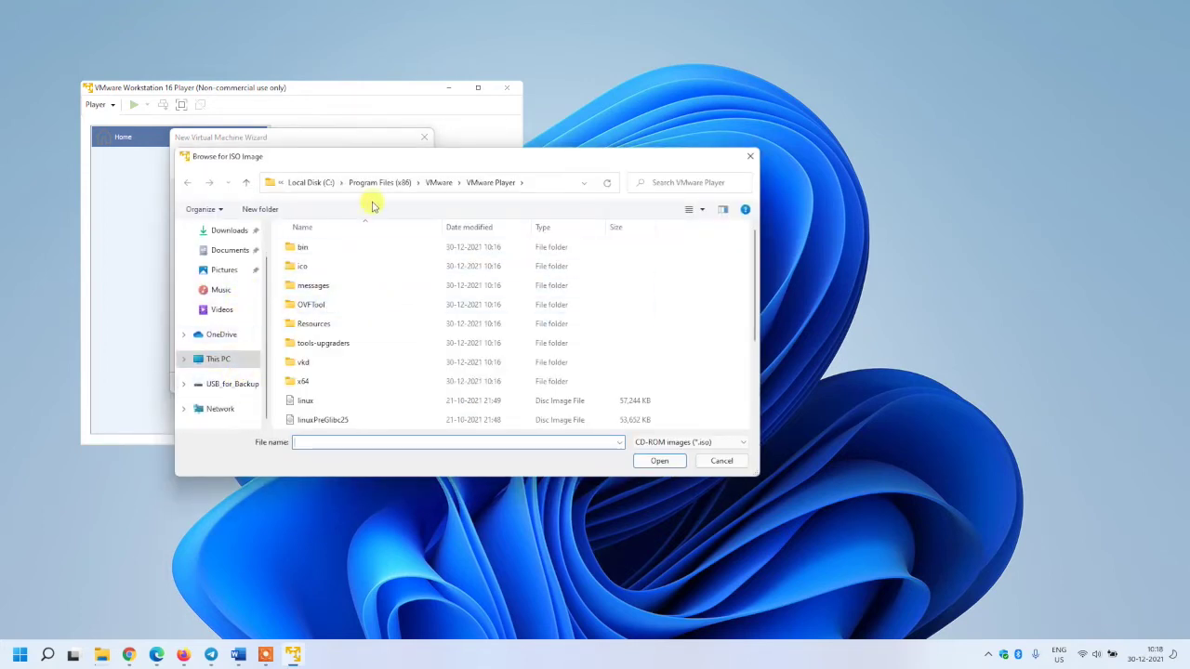
click(220, 369)
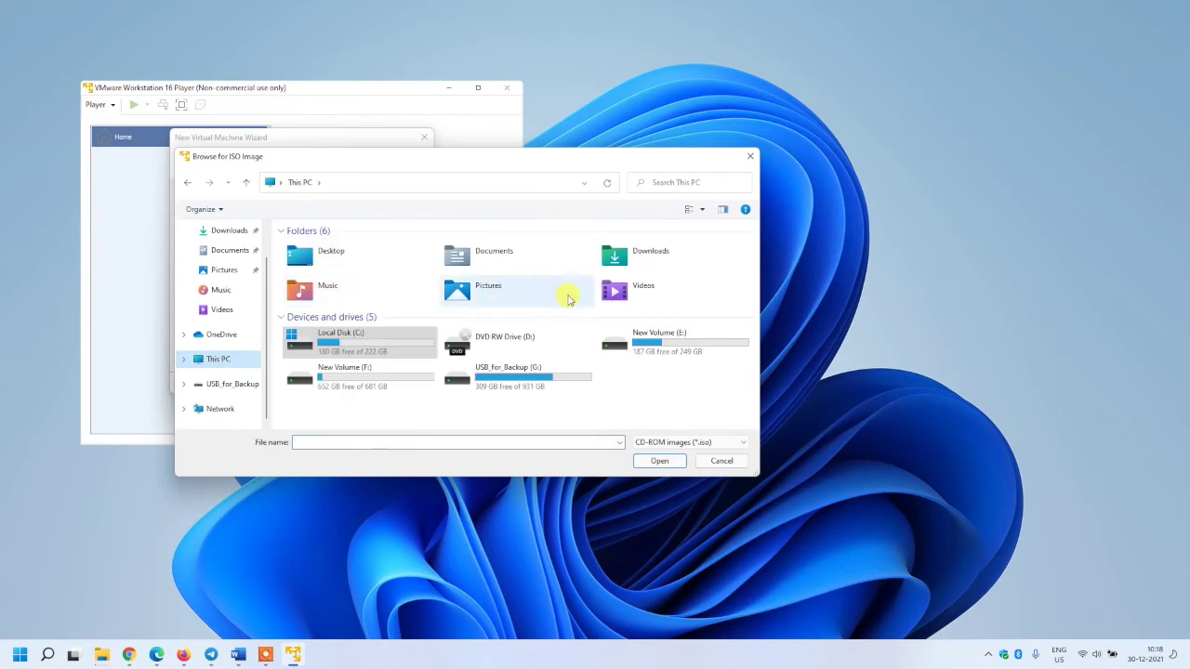
Select Win10_version_1903.iso from E:\iso Files as the installer image
double_click(647, 346)
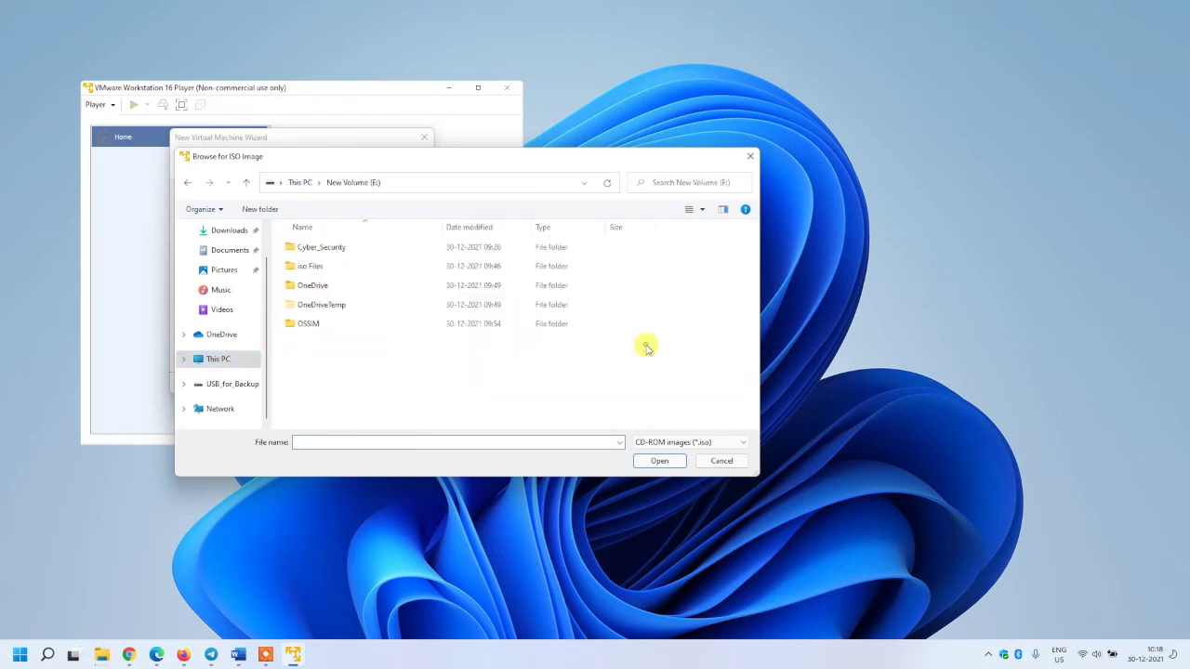
double_click(314, 267)
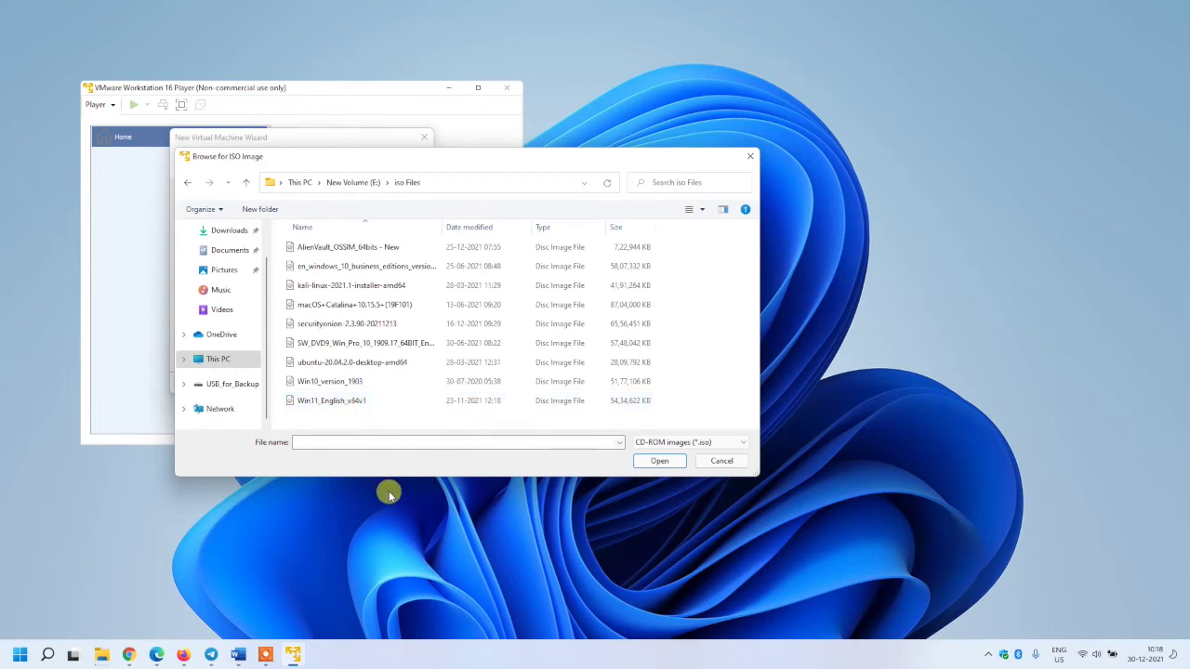
click(331, 400)
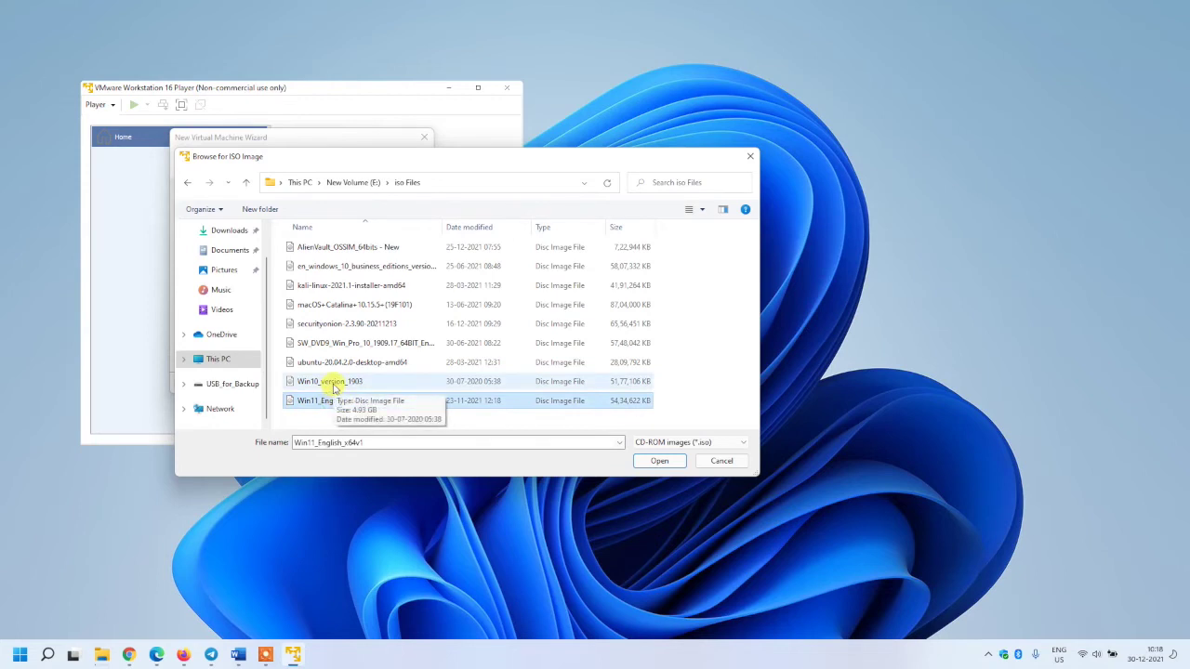
click(335, 388)
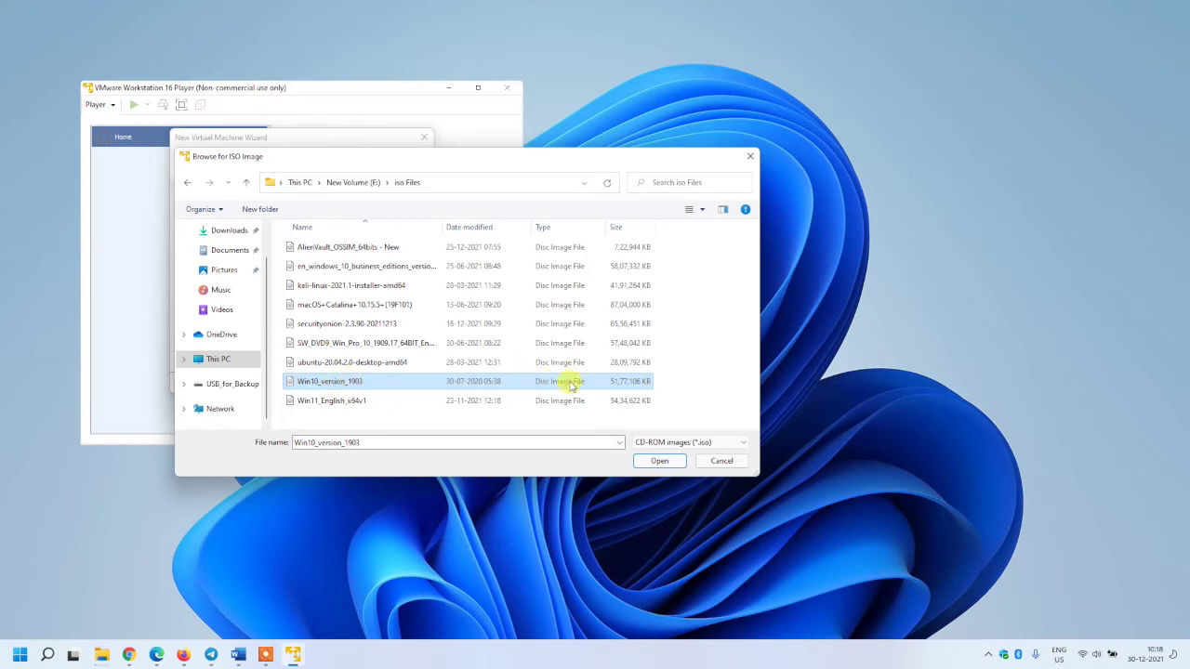
click(649, 464)
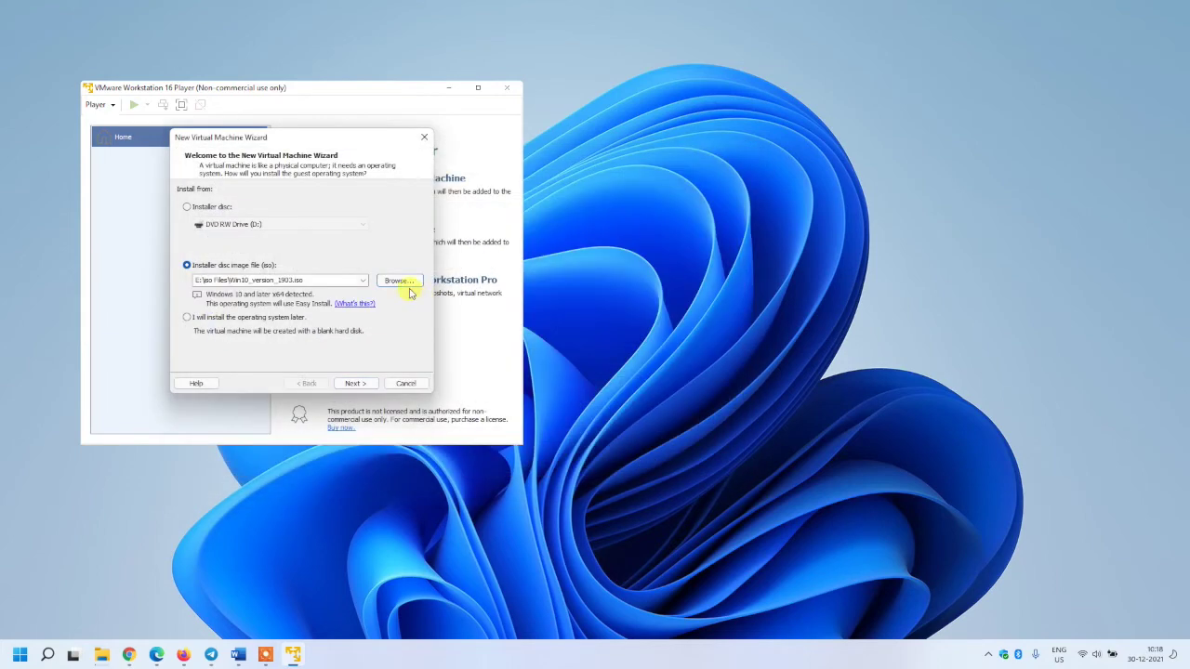
click(369, 384)
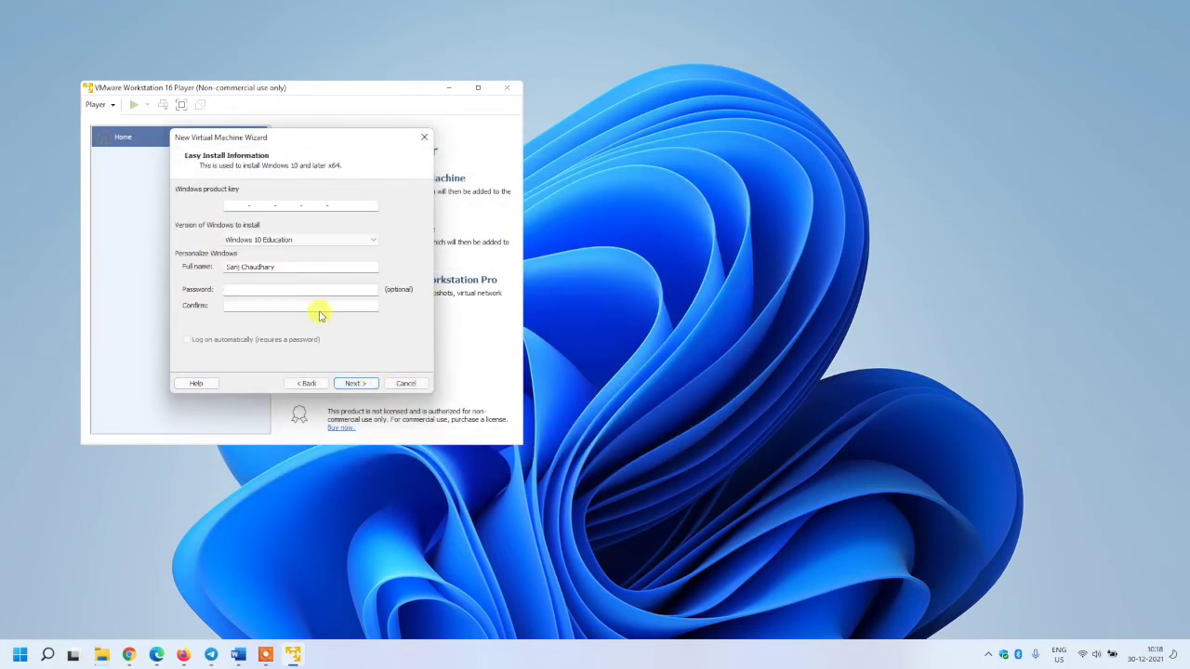
Keep Windows 10 Education as the edition and proceed without a product key
click(297, 239)
click(292, 236)
click(351, 384)
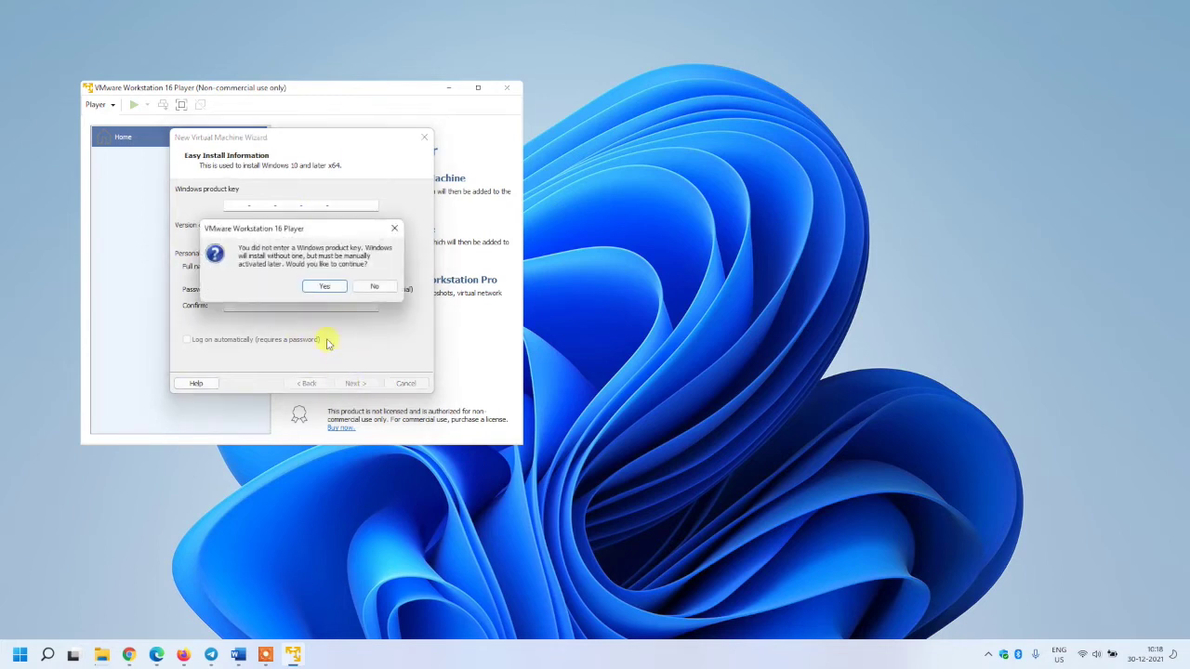
click(326, 287)
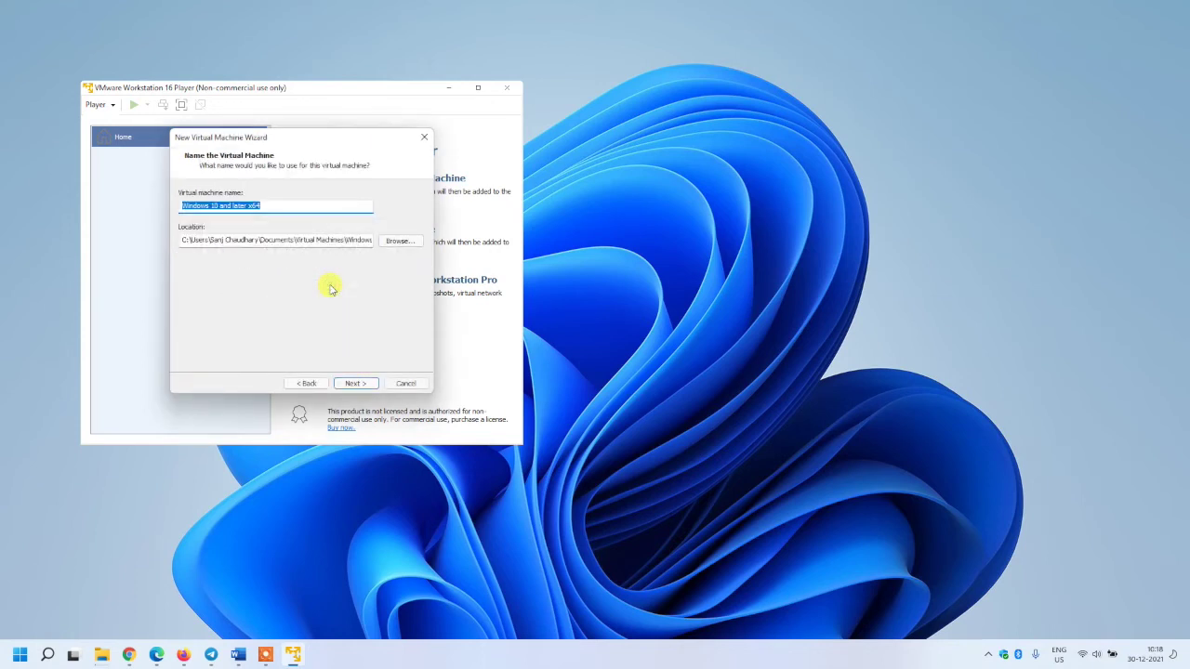
Rename the virtual machine to 'Windows 10' by removing 'and later x64'
click(225, 205)
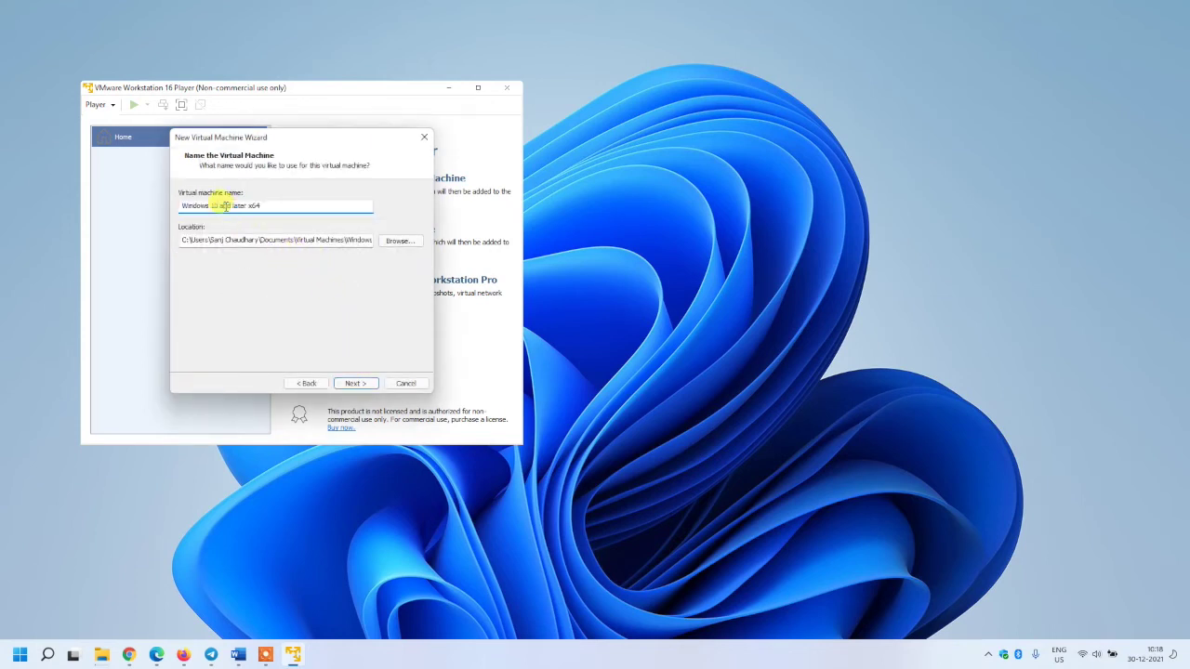
drag(219, 205, 296, 206)
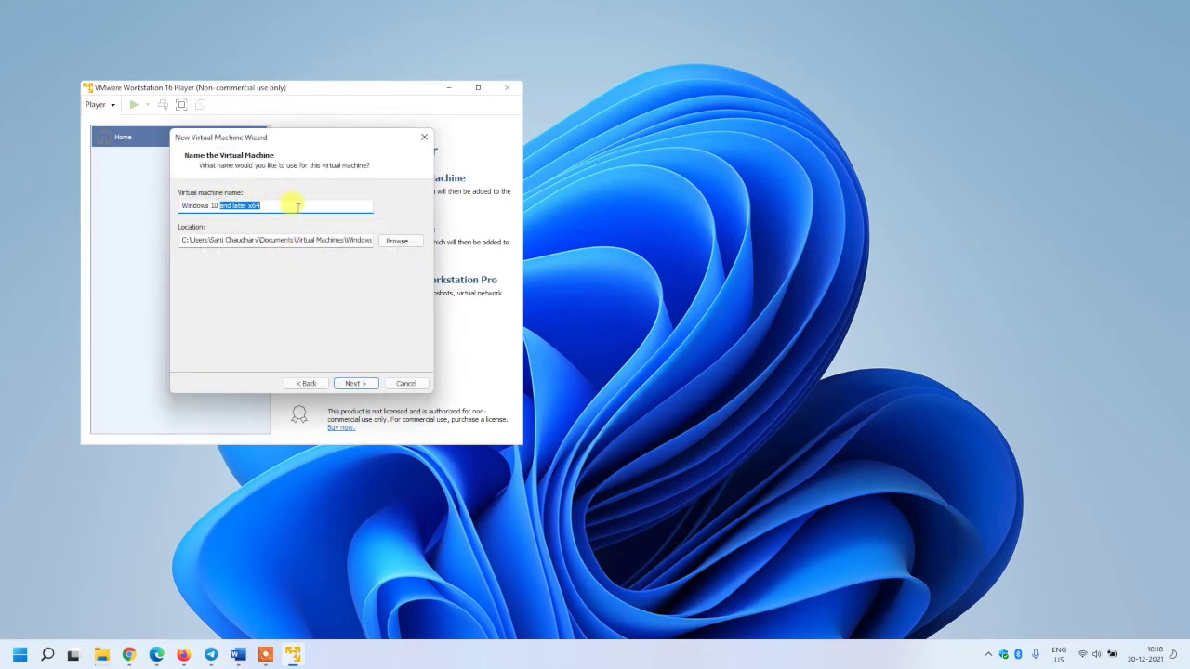
key(BackSpace)
Store the machine in a new Virtual_Machines_Installed folder on New Volume (E:)
click(414, 249)
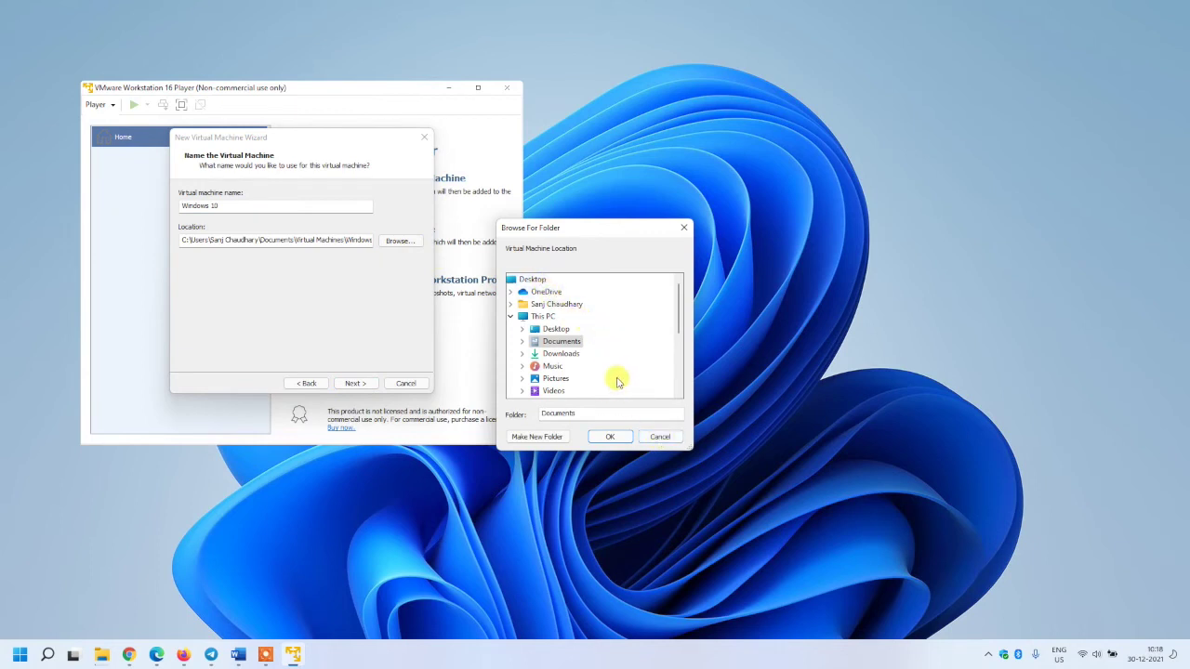
scroll(618, 382, down, 3)
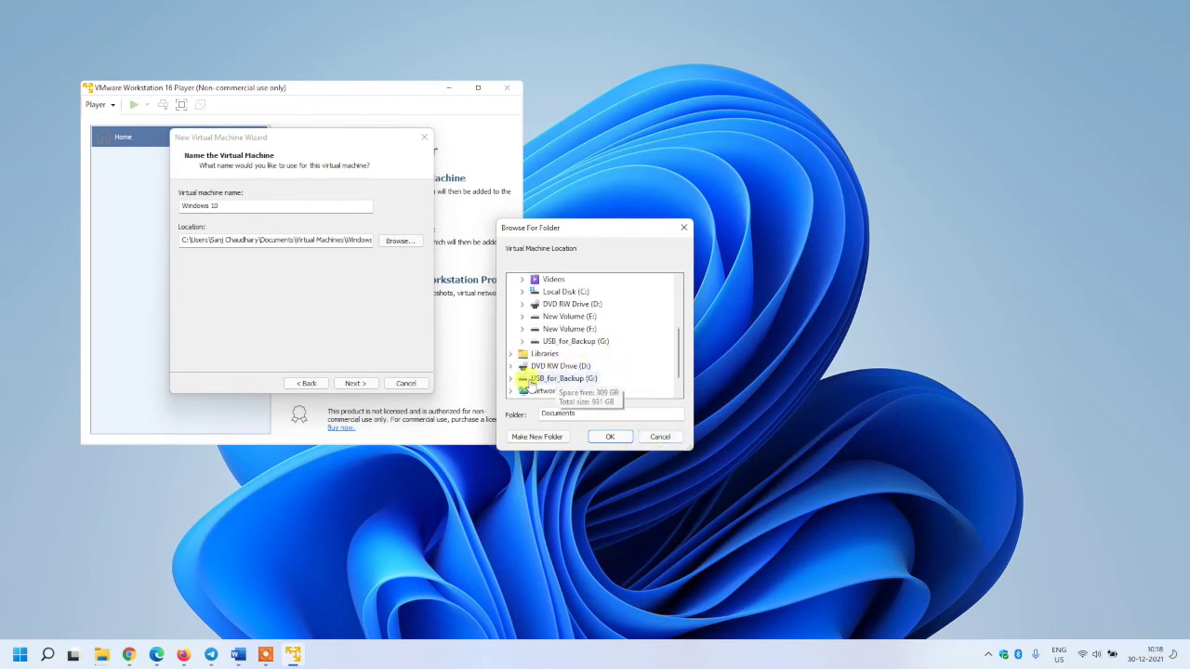
scroll(528, 383, down, 1)
scroll(527, 381, up, 2)
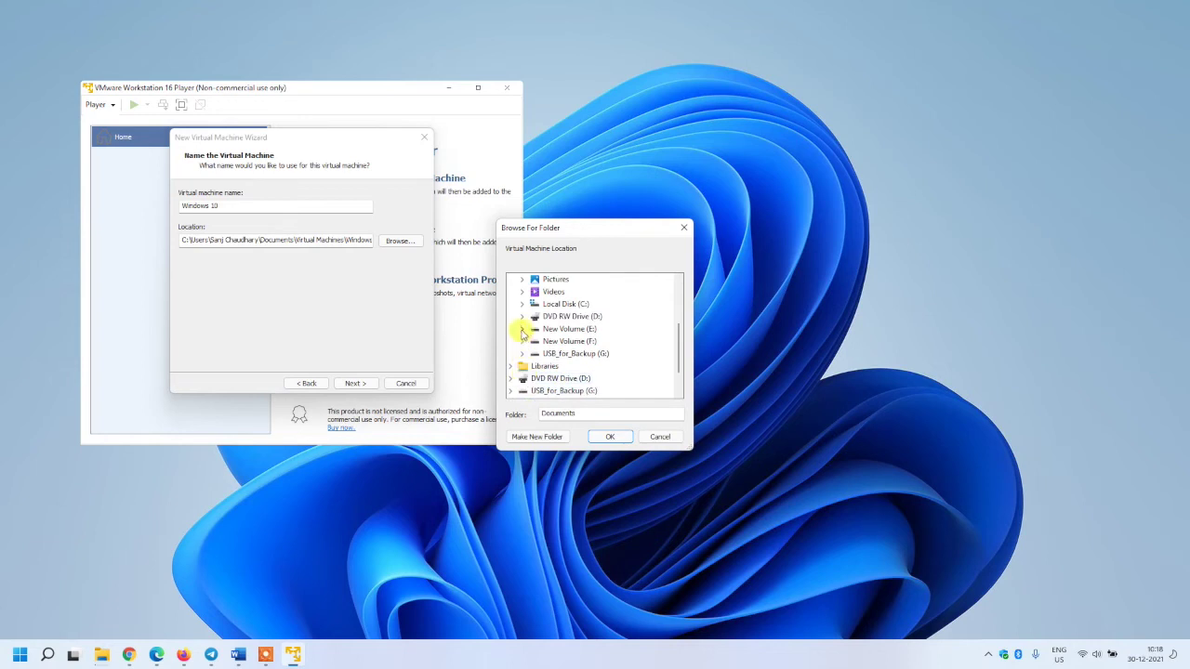
click(523, 330)
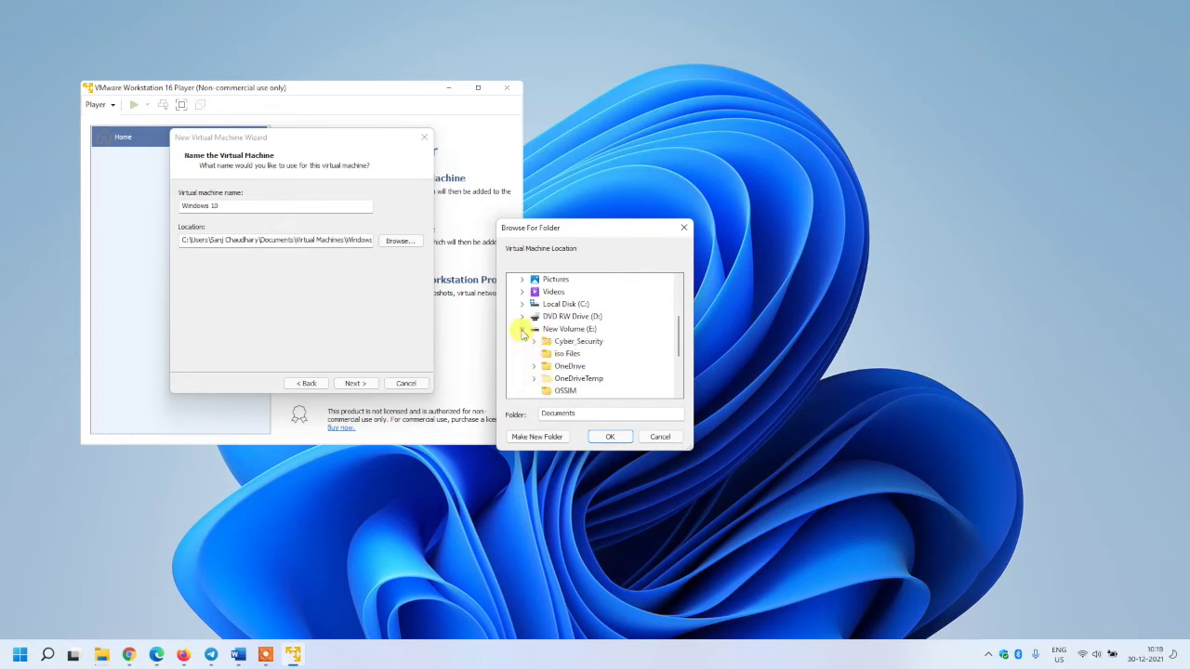
scroll(609, 381, down, 1)
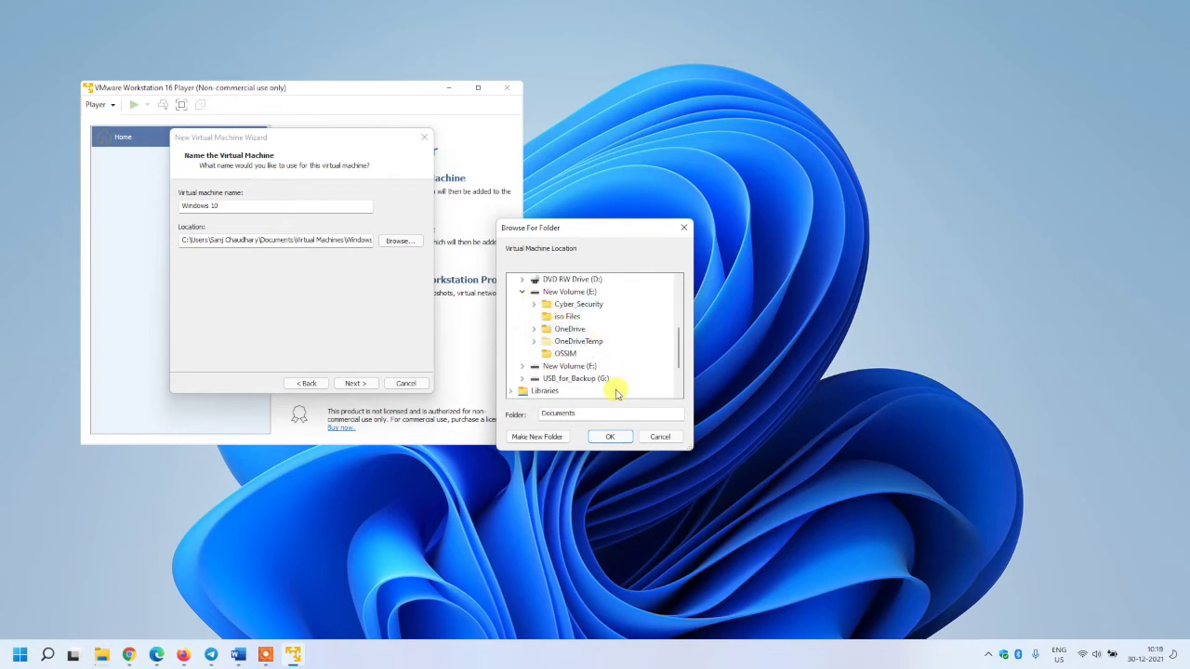
click(569, 293)
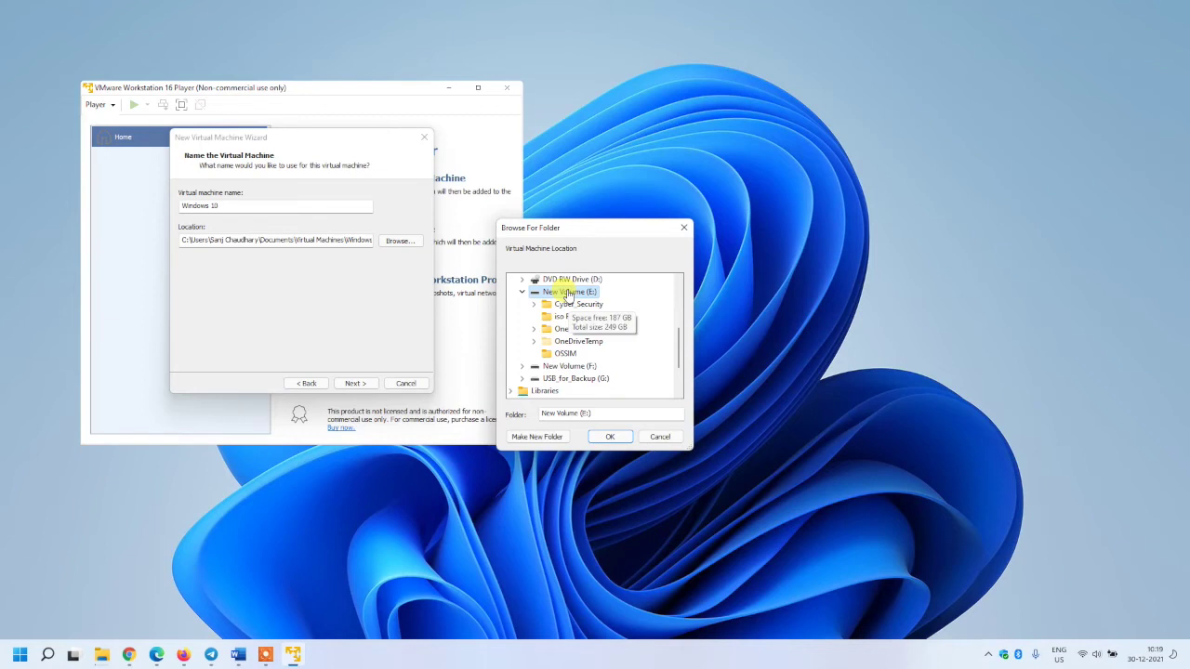
click(549, 437)
text(Virtual)
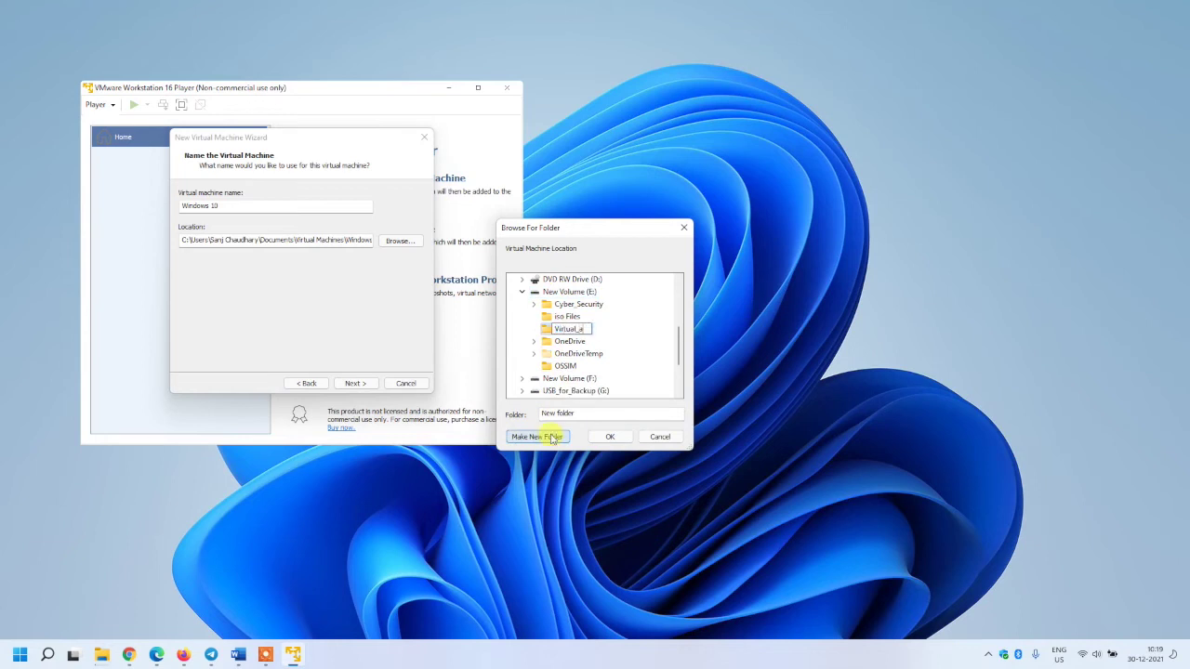
text(_Machines_Installed)
click(610, 437)
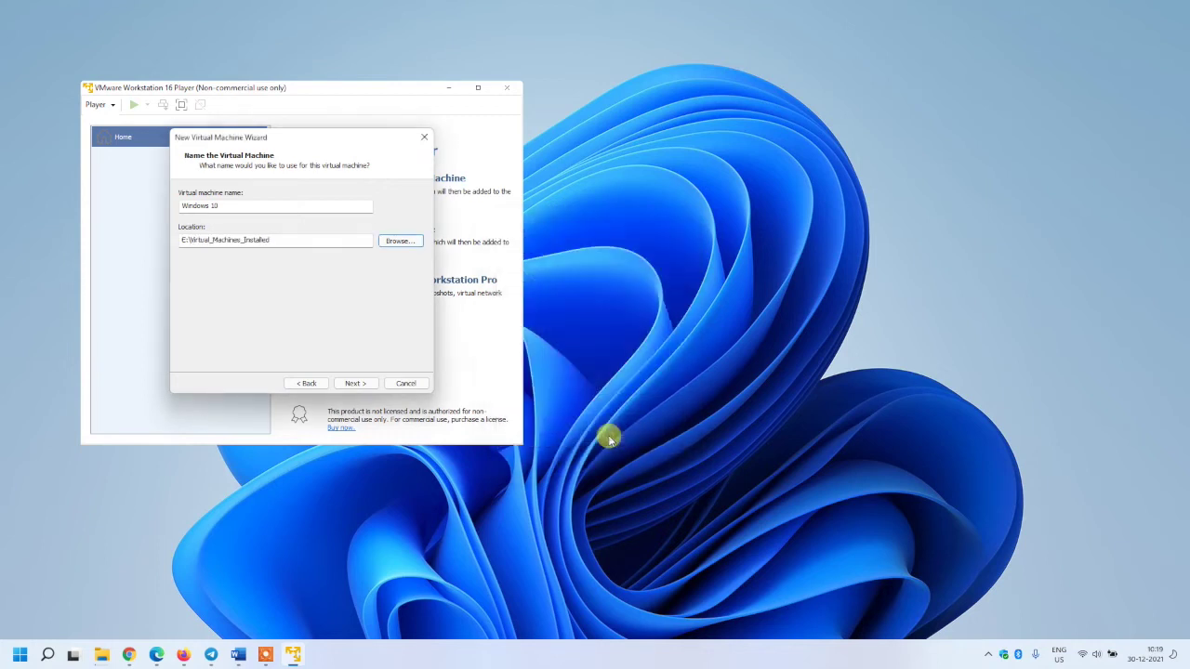
Set the maximum disk size to 100 GB and open Customize Hardware
click(355, 383)
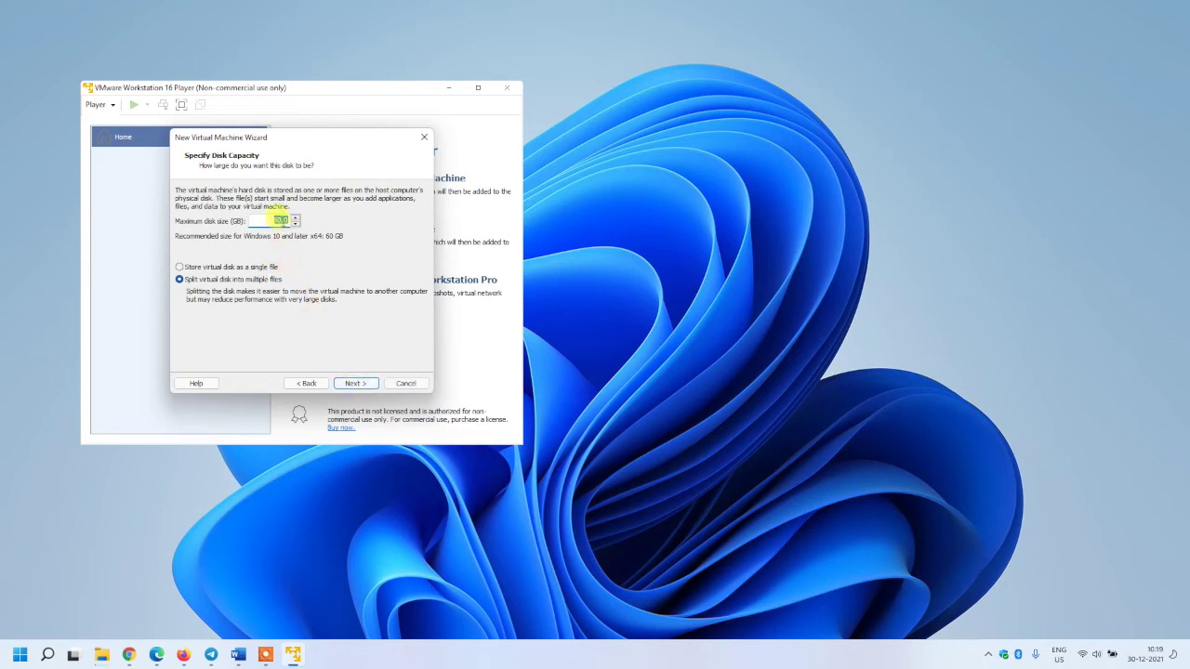
text(100)
click(355, 384)
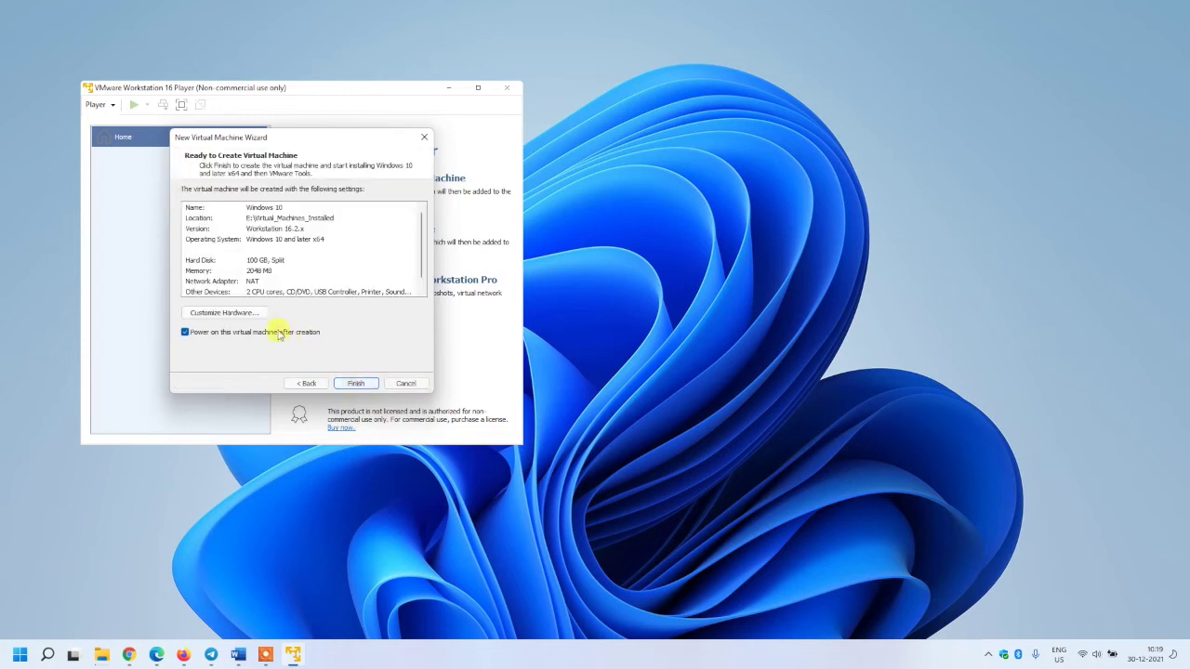
click(232, 313)
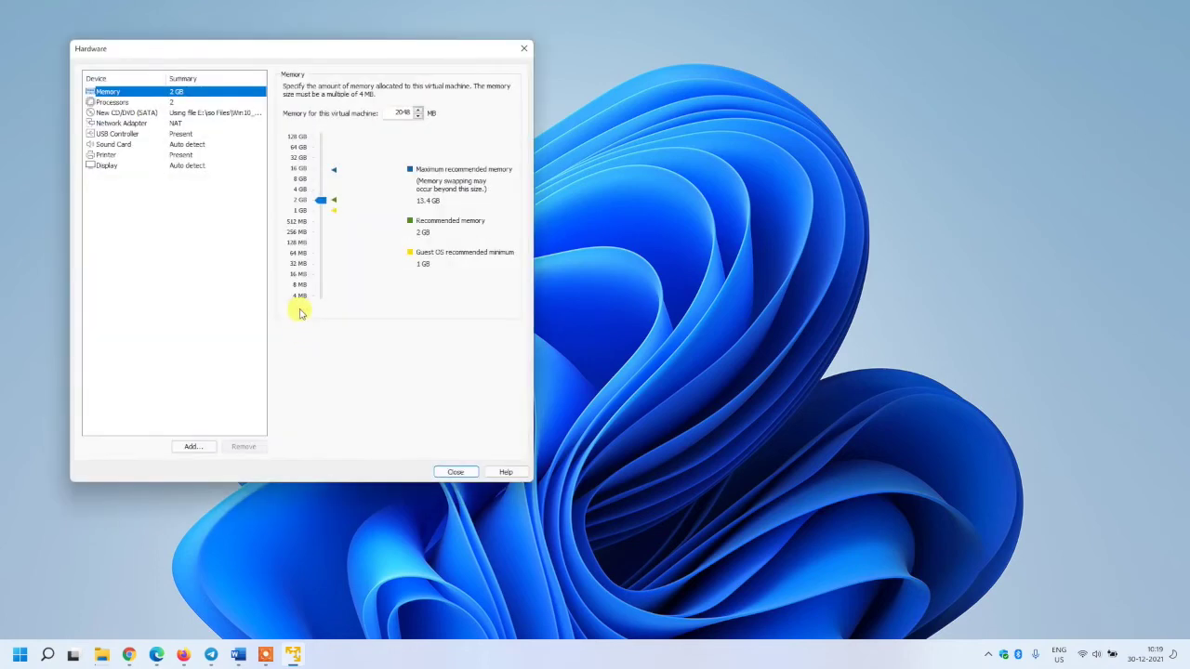
Raise memory to 4 GB and set the processor to 1 core
click(320, 203)
drag(320, 205, 322, 192)
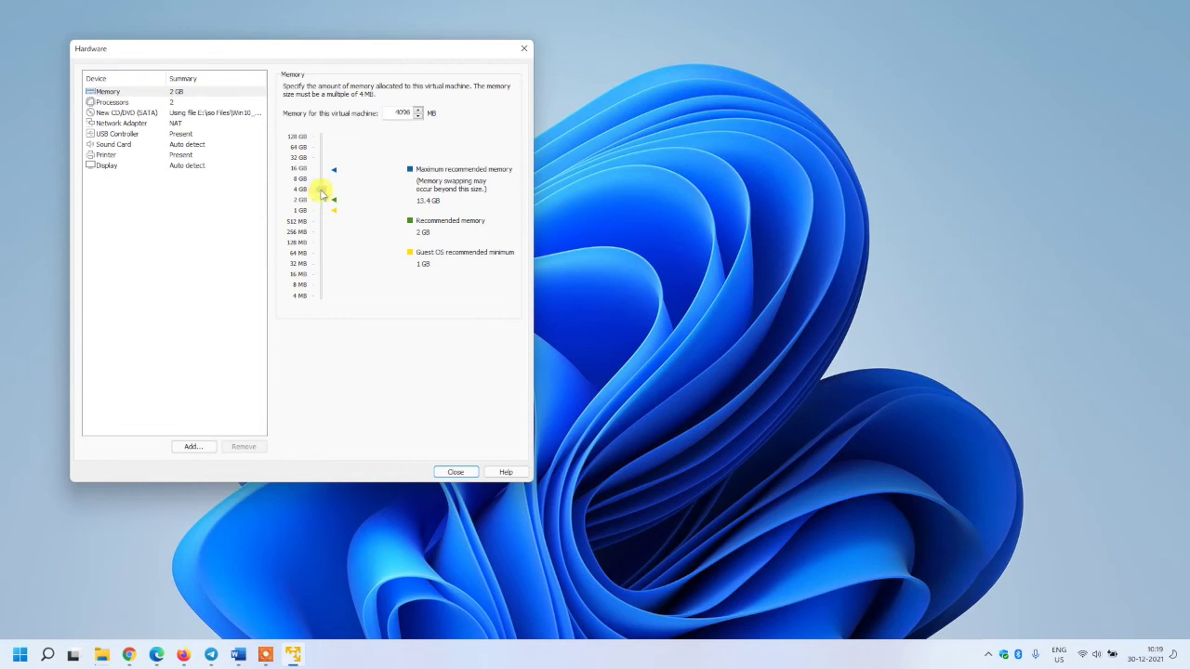
click(200, 101)
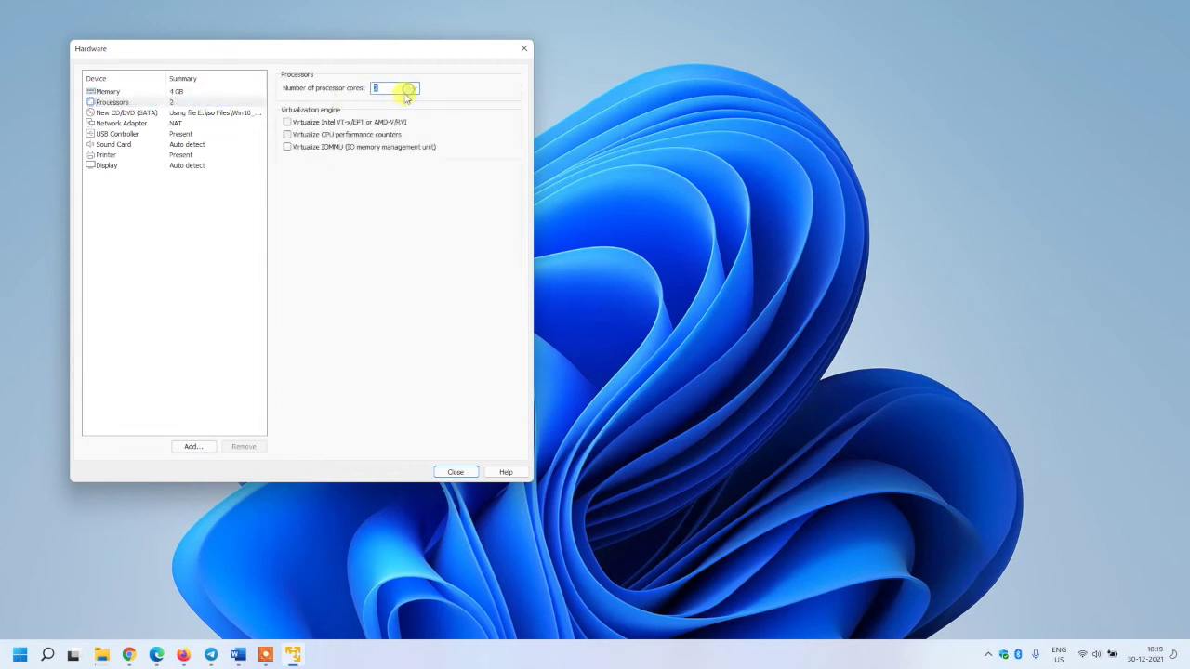
click(410, 89)
click(398, 98)
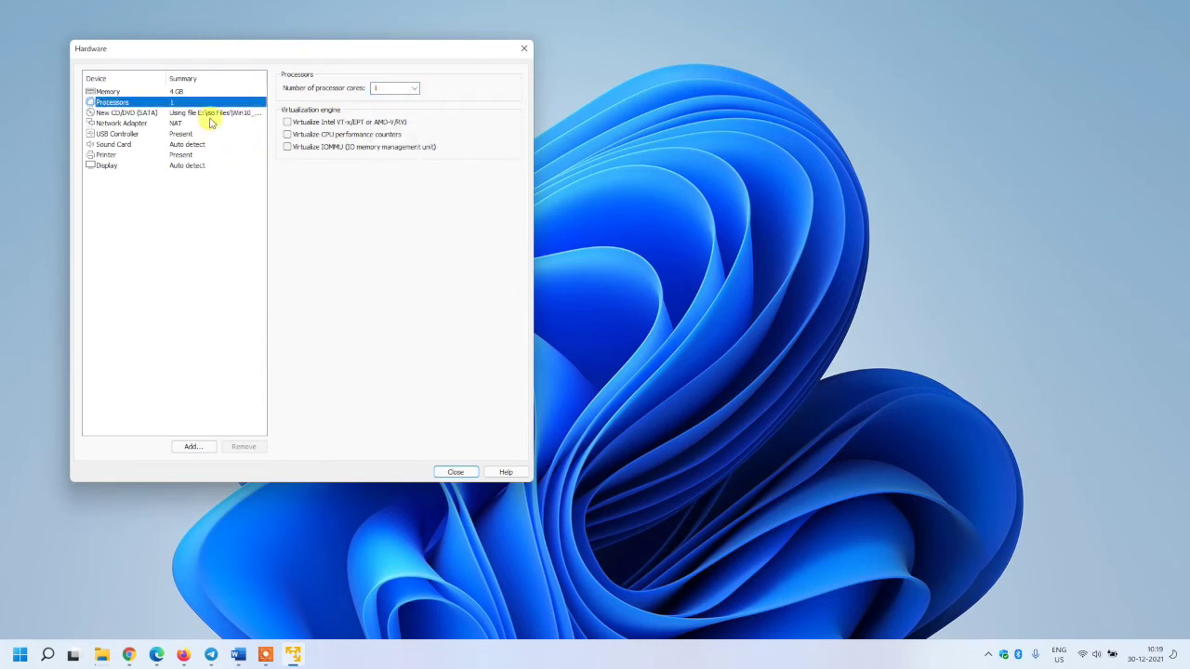
Review network, USB and CD/DVD settings, then remove the Printer device
click(203, 123)
click(193, 134)
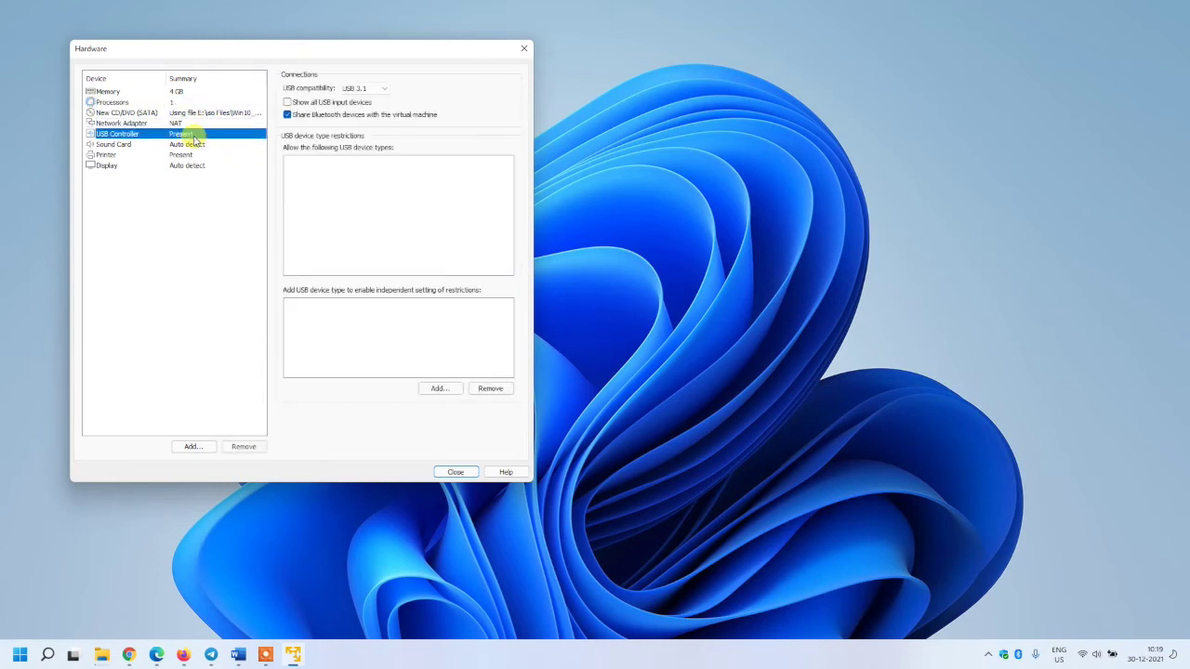
click(193, 123)
click(197, 113)
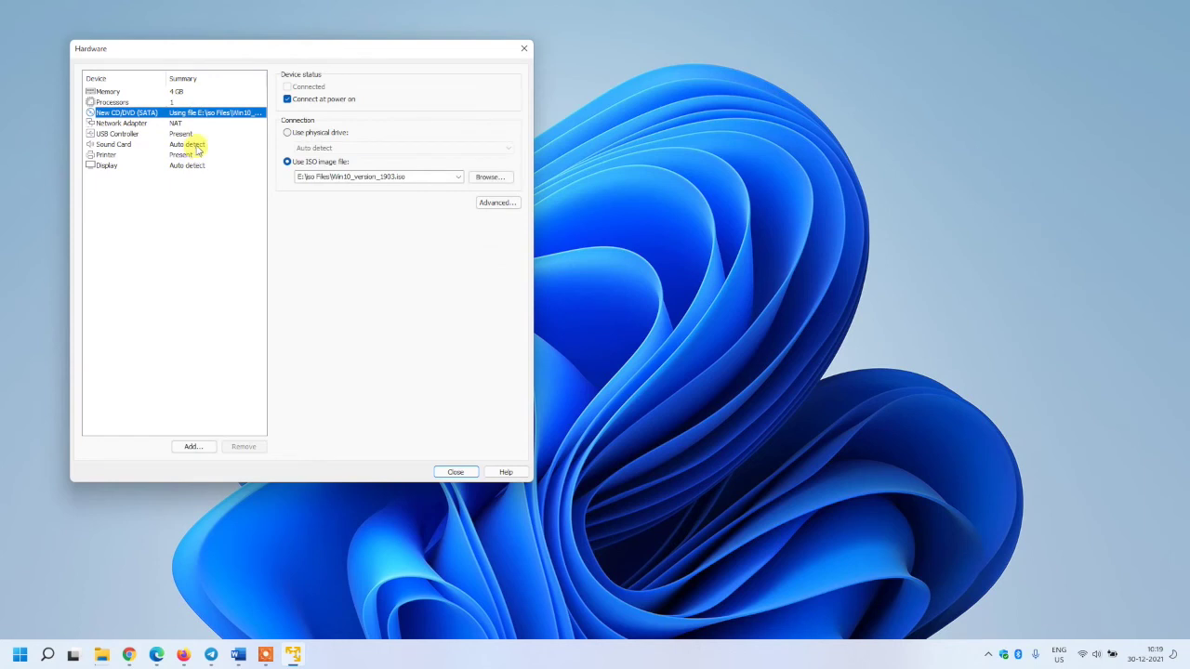
click(197, 134)
click(193, 155)
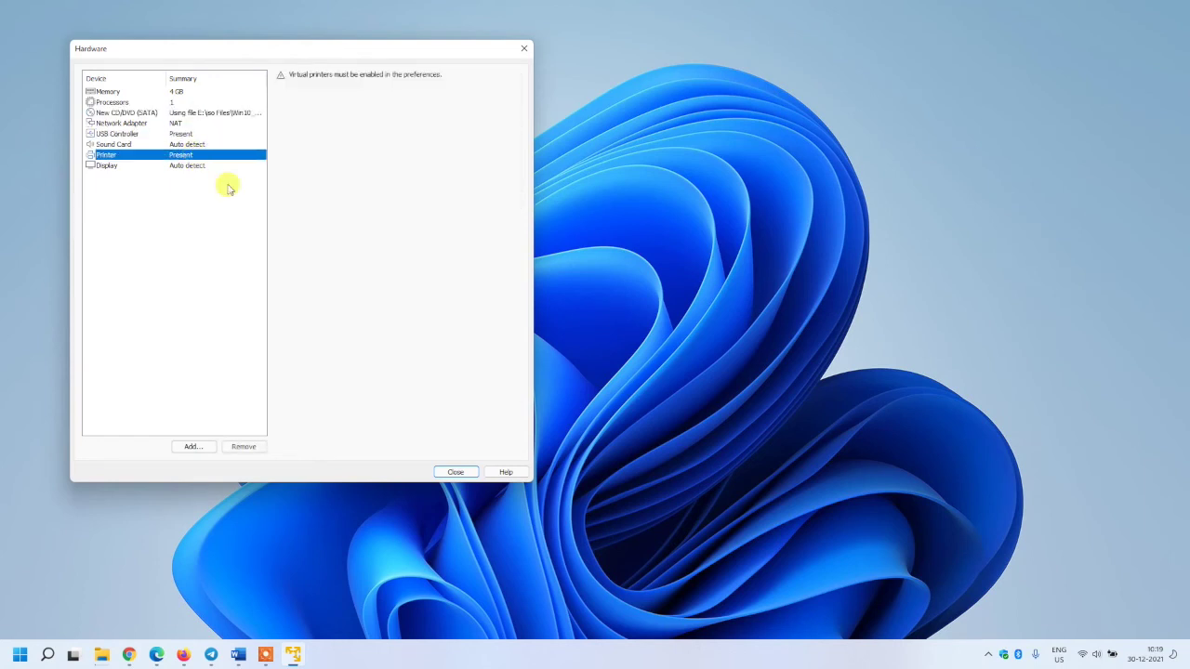
click(244, 447)
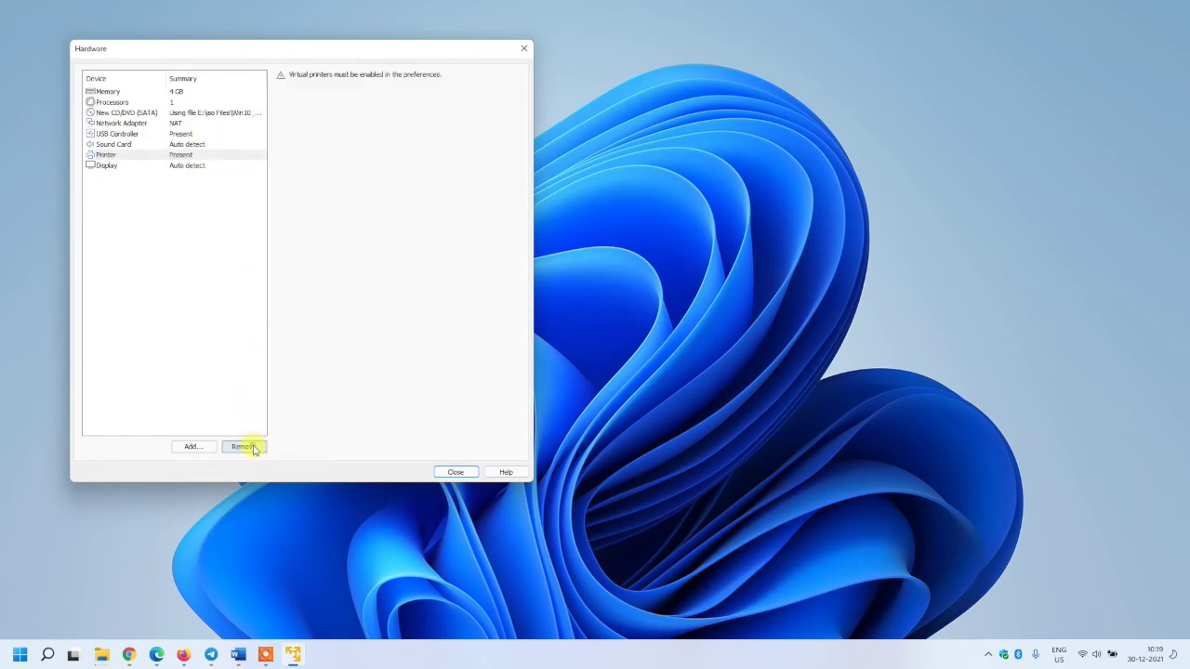
Remove the USB Controller and close the hardware settings to return to the summary
click(175, 144)
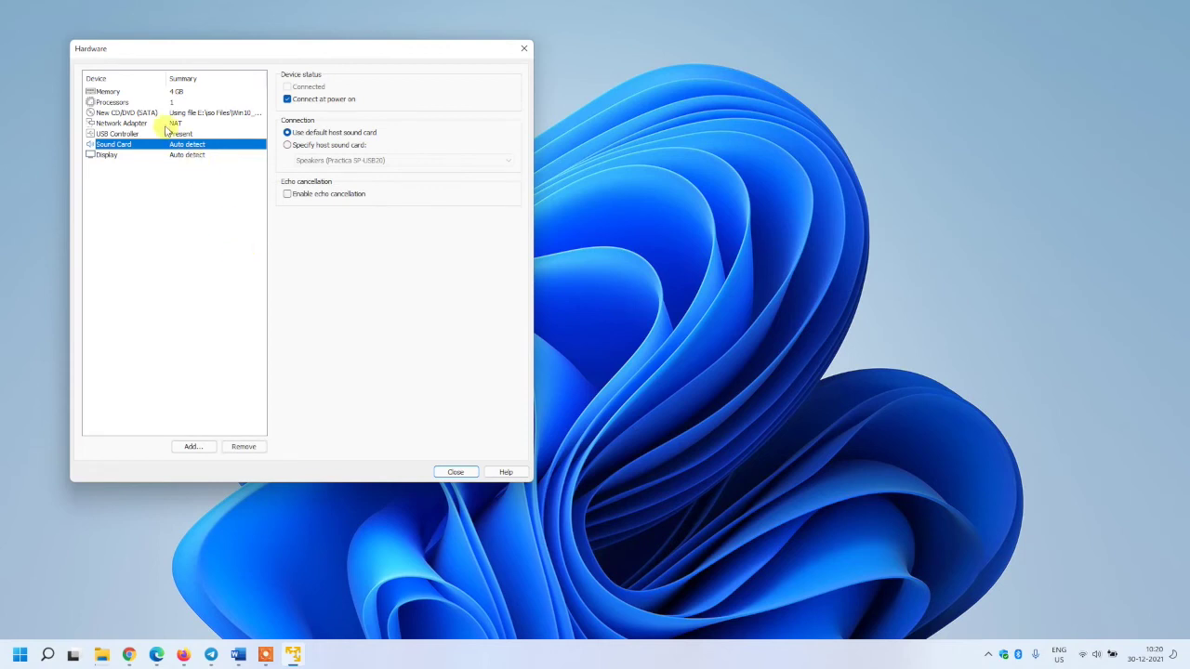
click(165, 133)
click(244, 446)
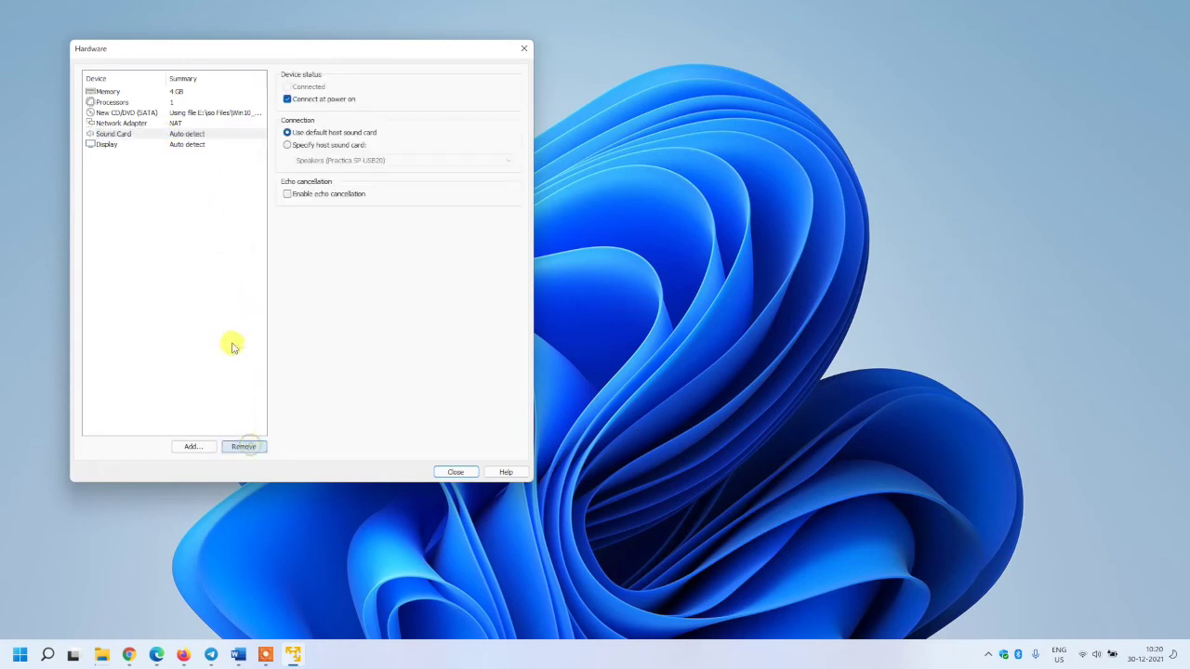
click(157, 123)
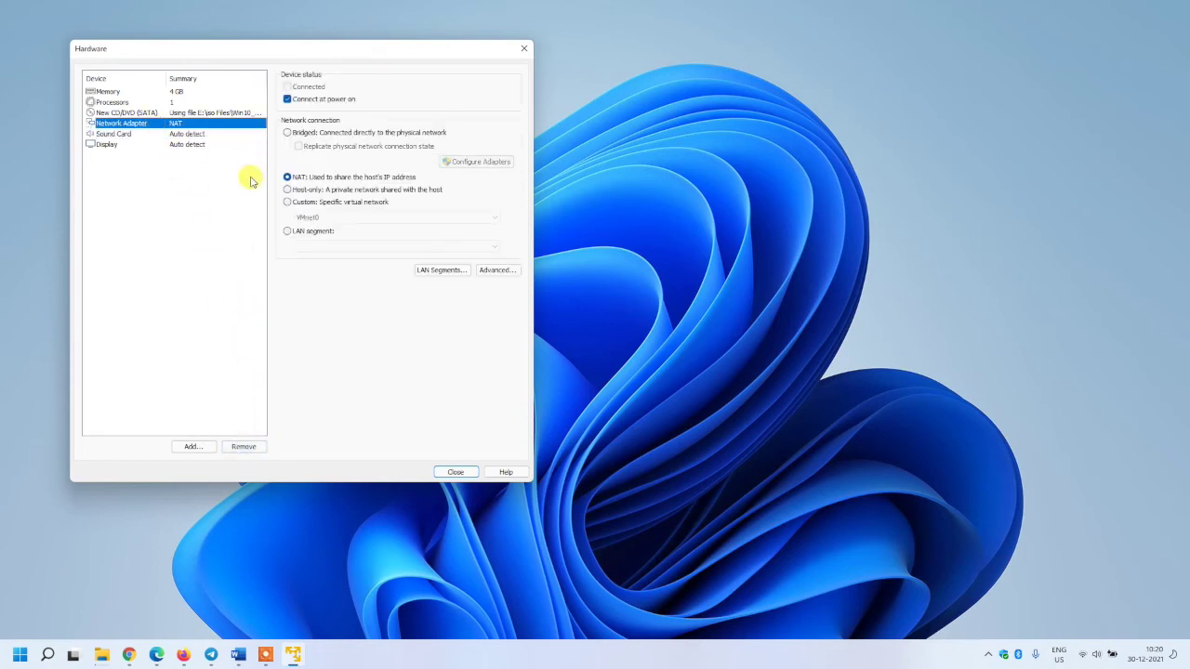
click(200, 112)
click(166, 101)
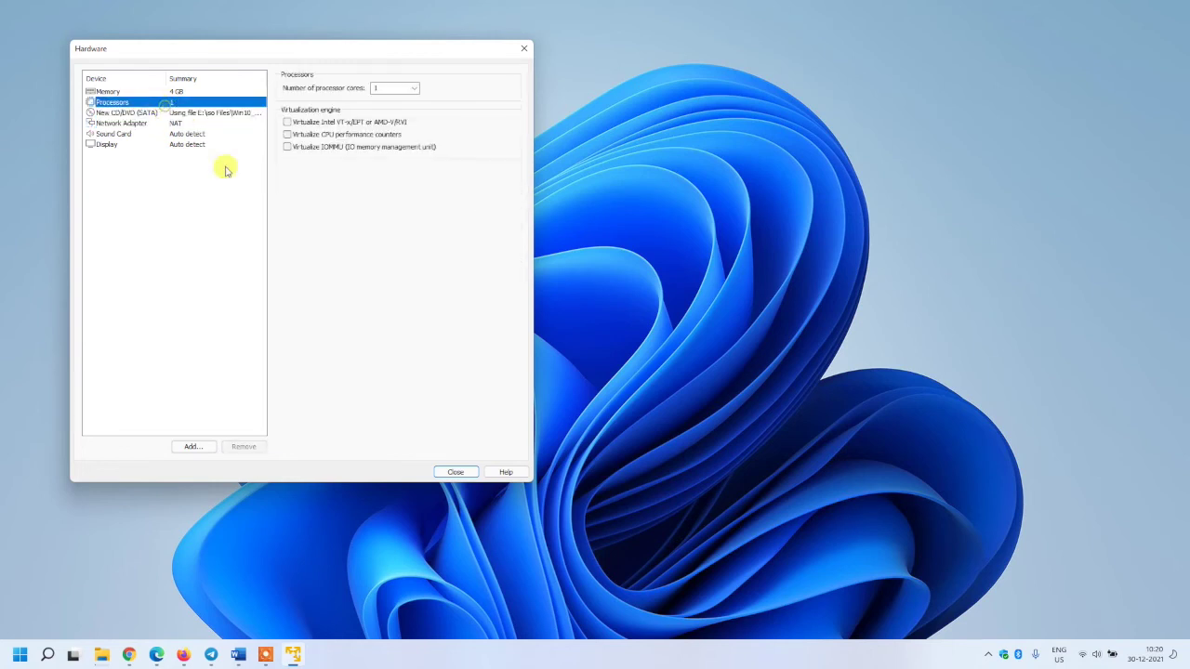
click(453, 471)
click(267, 230)
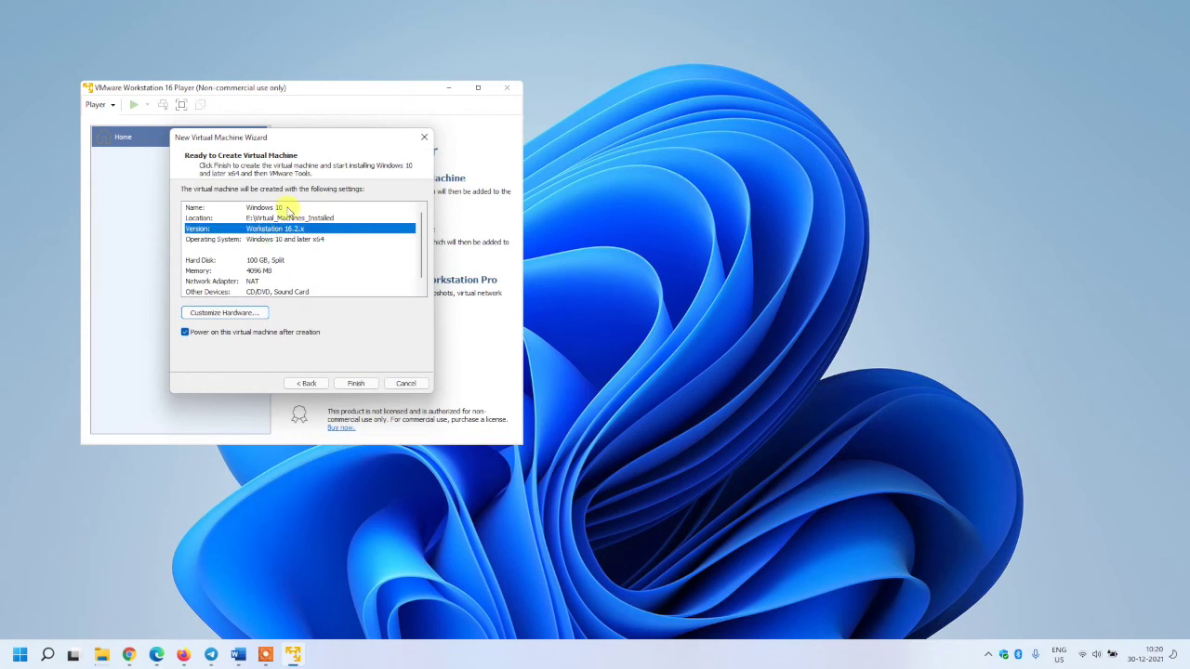
Check the hard disk and memory rows in the summary, then finish creating the machine
click(273, 262)
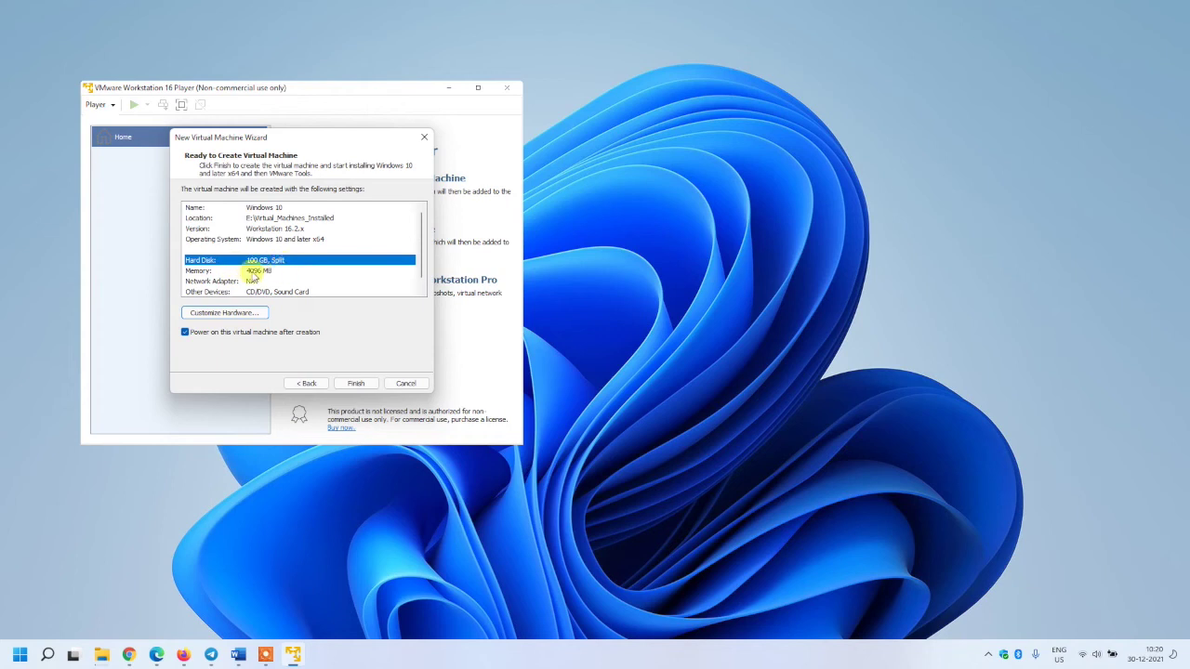
click(255, 272)
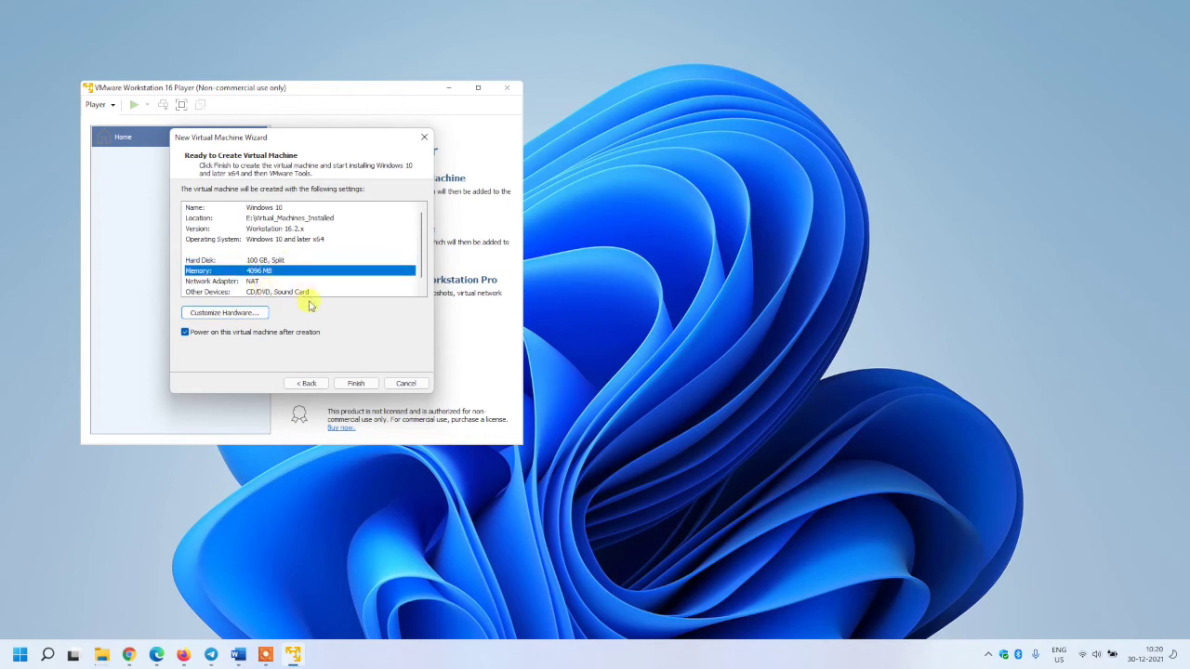
click(353, 384)
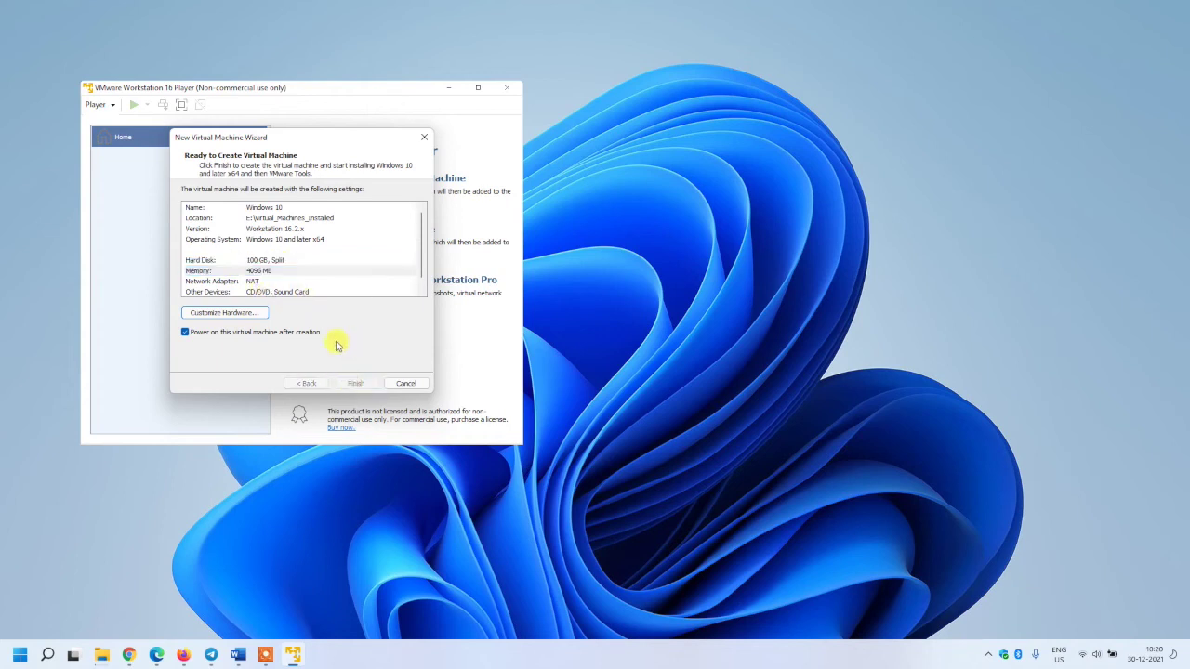